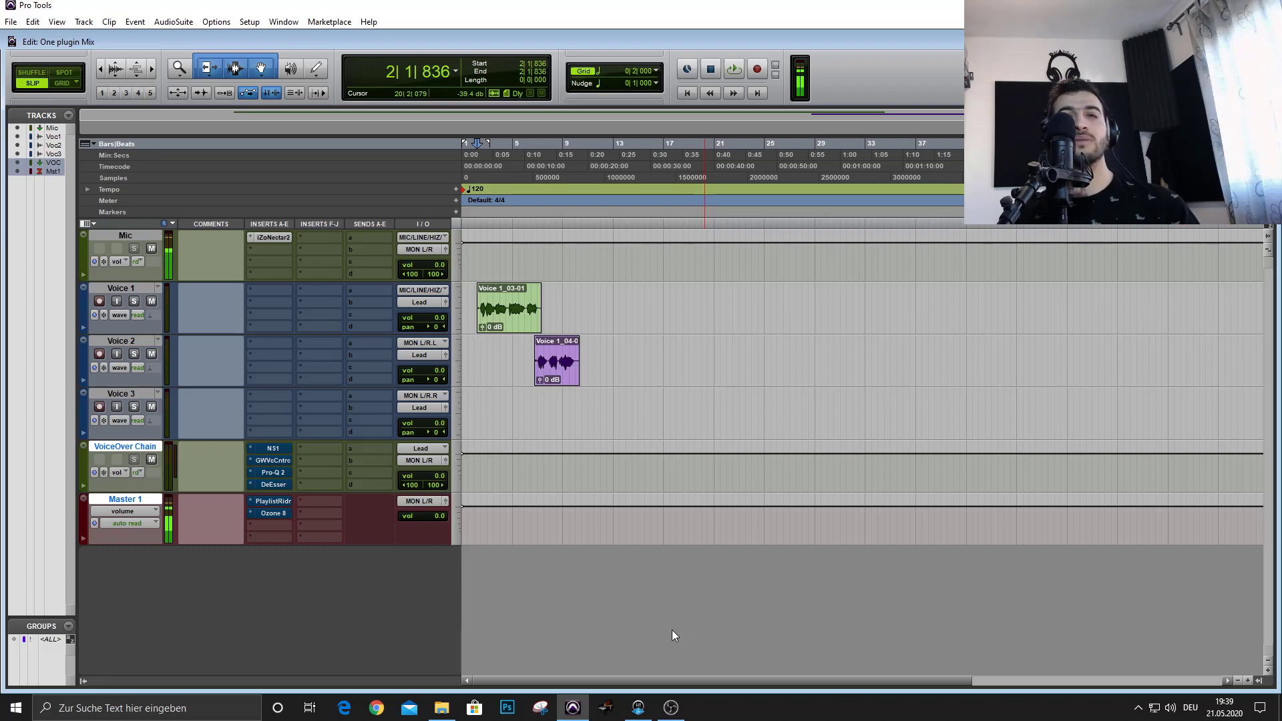
Play the voice clips to compare the voice-over with the plugin chain bypassed and active
key("space")
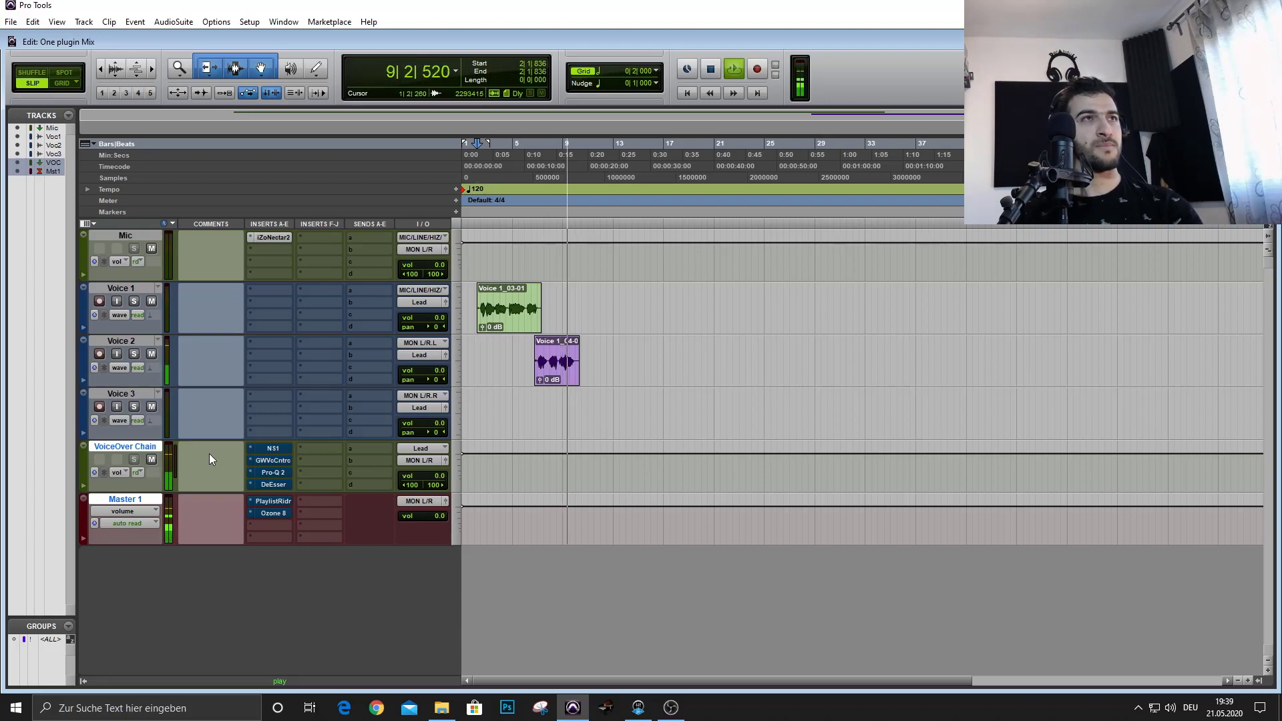
key("space")
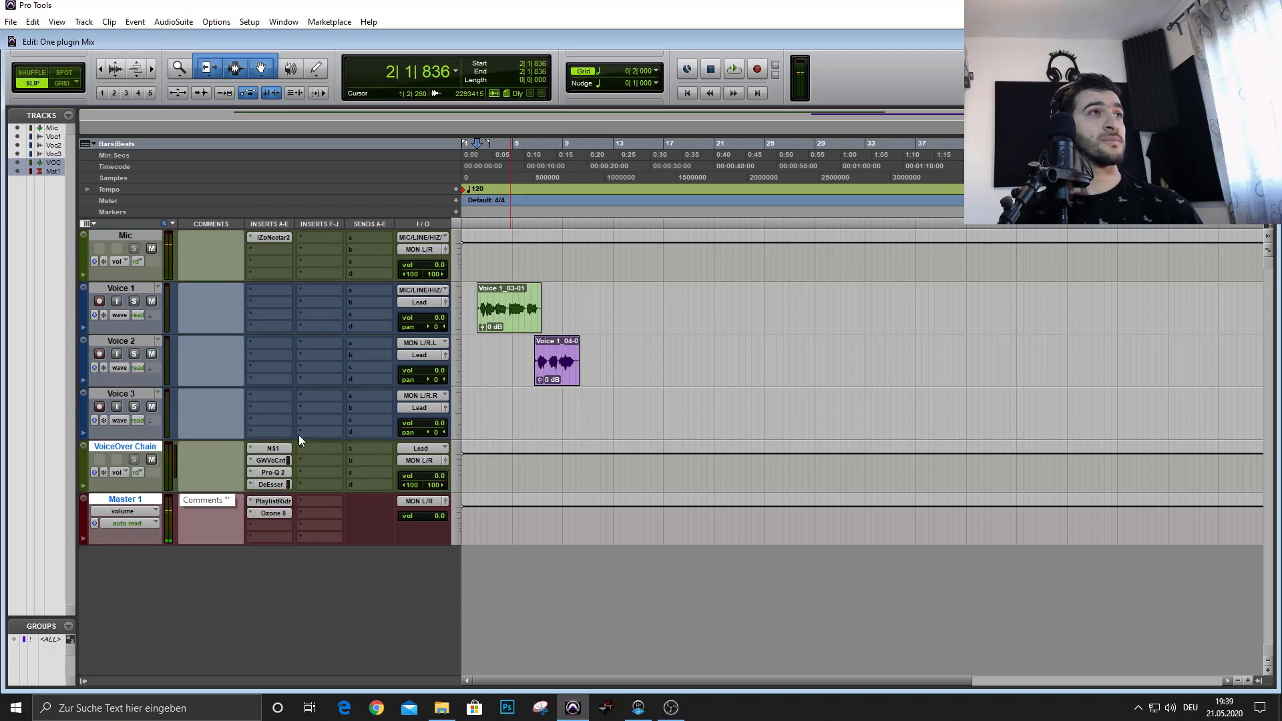
key("space")
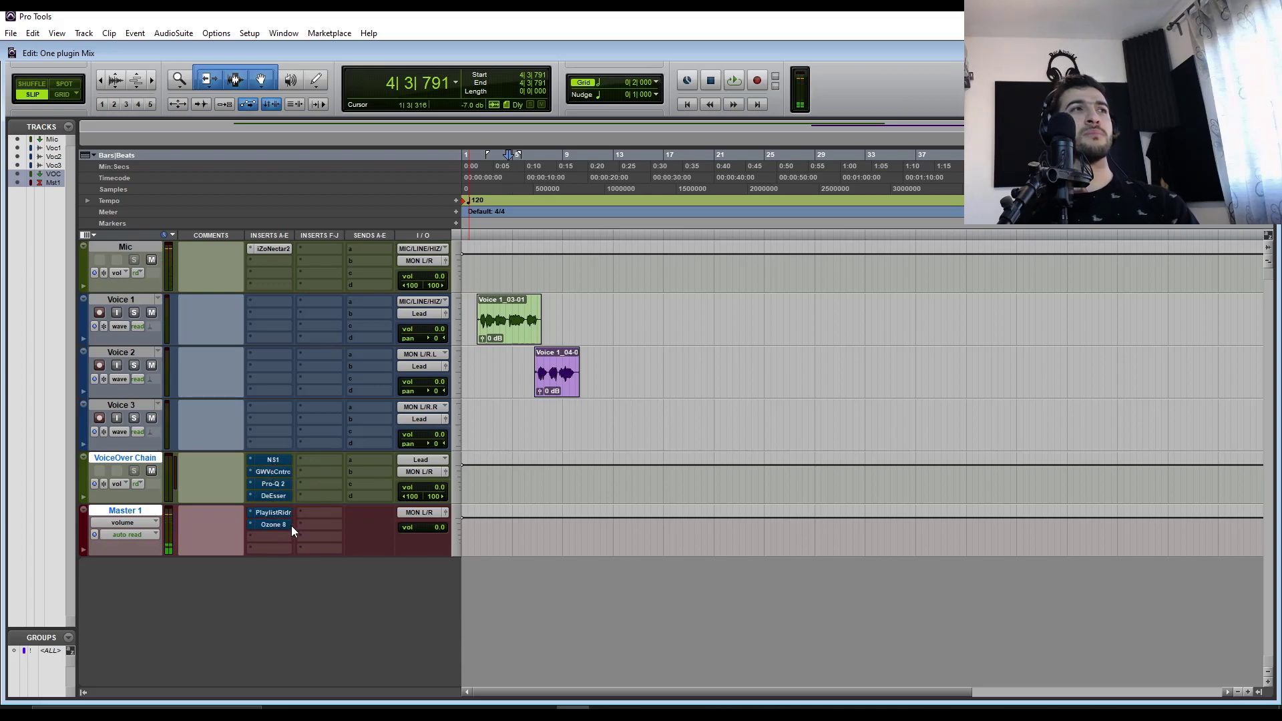
Open the NS1 noise suppressor on the VoiceOver Chain track, take it out of bypass and audition the voice clips
left_click(274, 460)
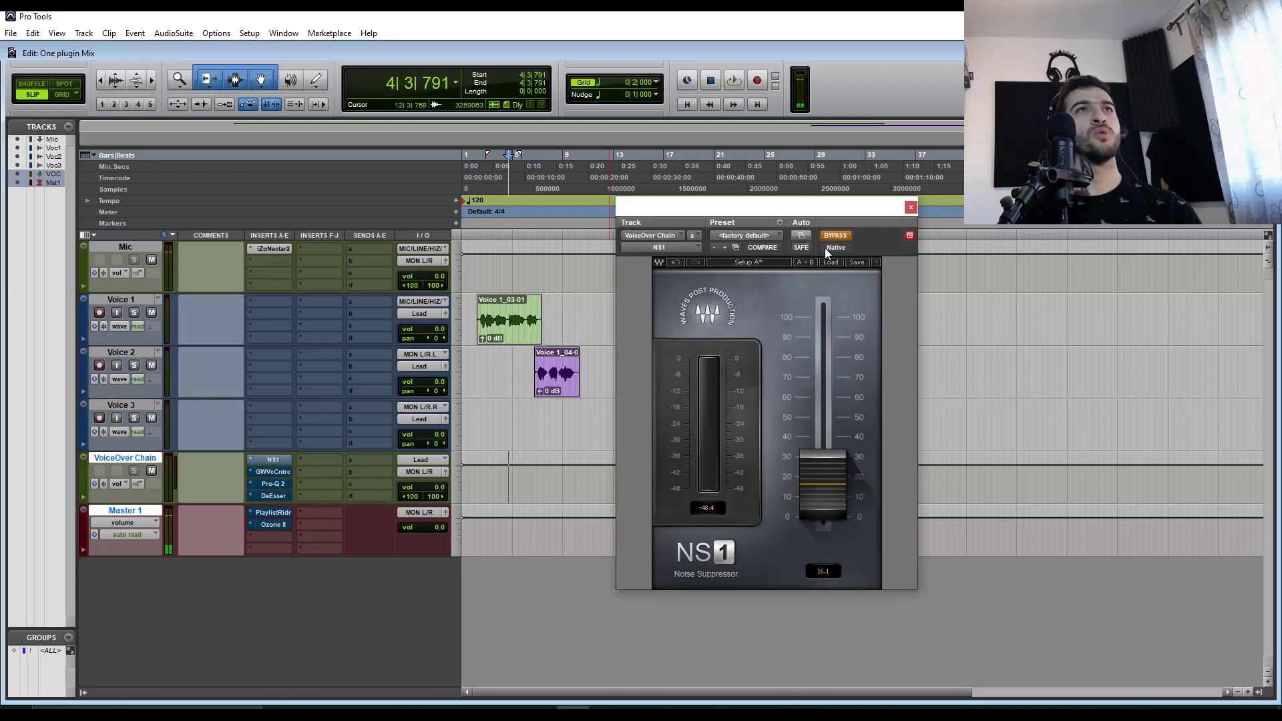
left_click_drag(849, 222, 864, 201)
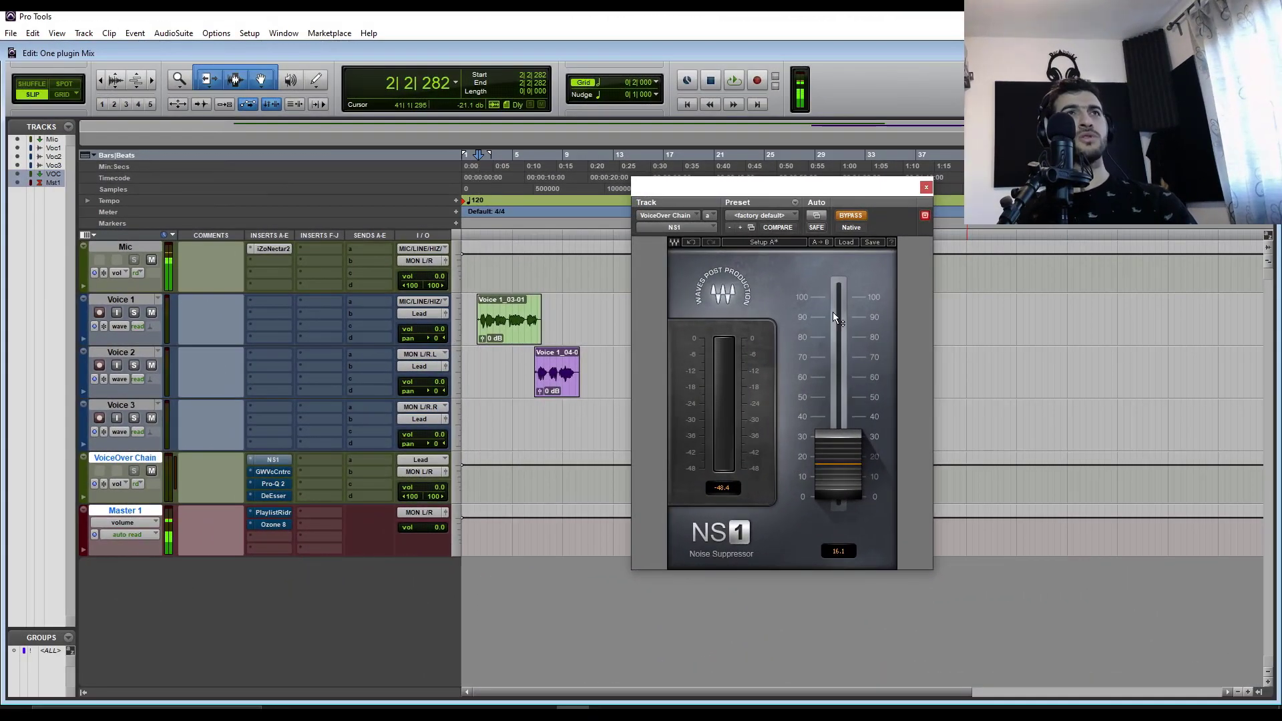
left_click(850, 215)
key("space")
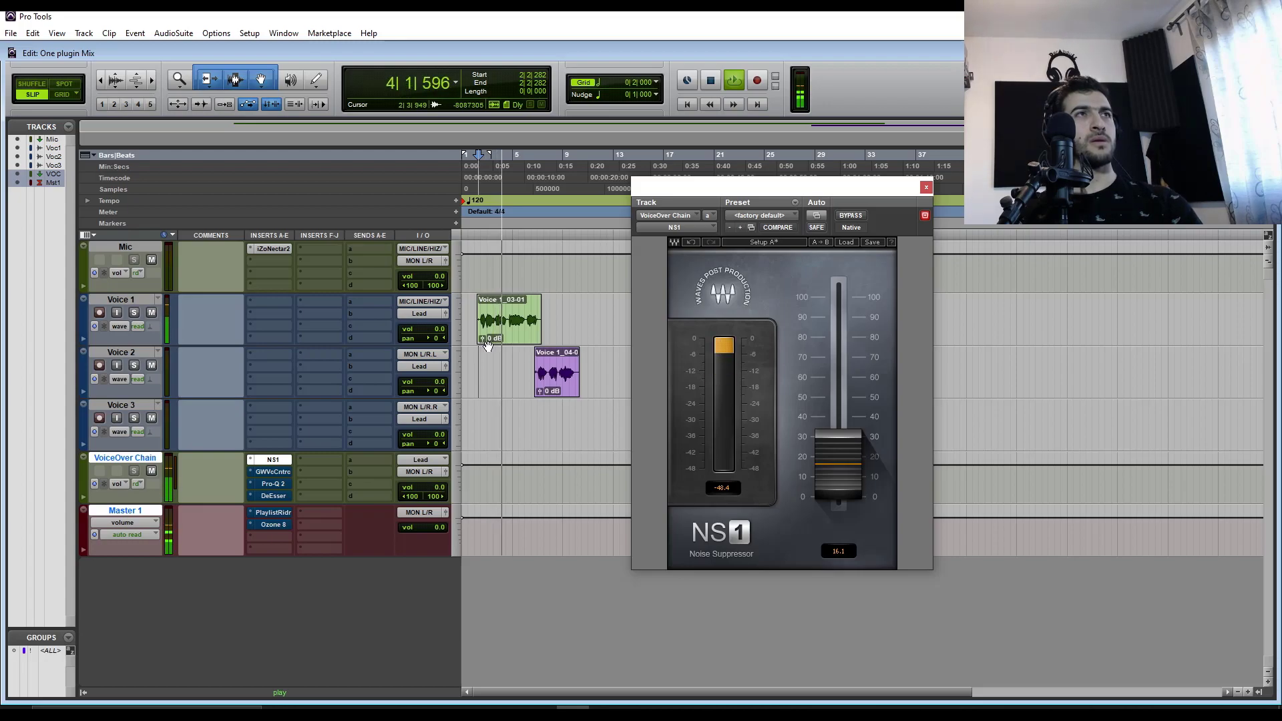
key("space")
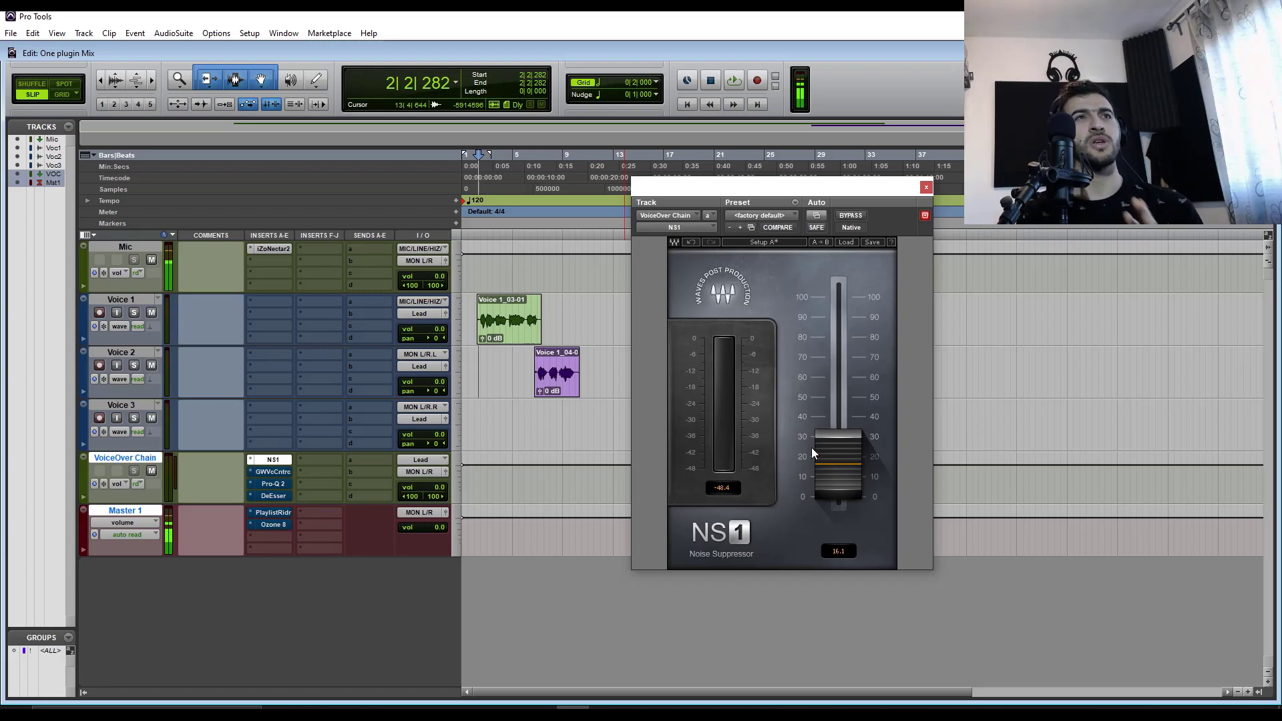
Audition the NS1 noise suppression at 52.6, reduce it to 15.4 and close the plugin
left_click_drag(811, 447, 811, 374)
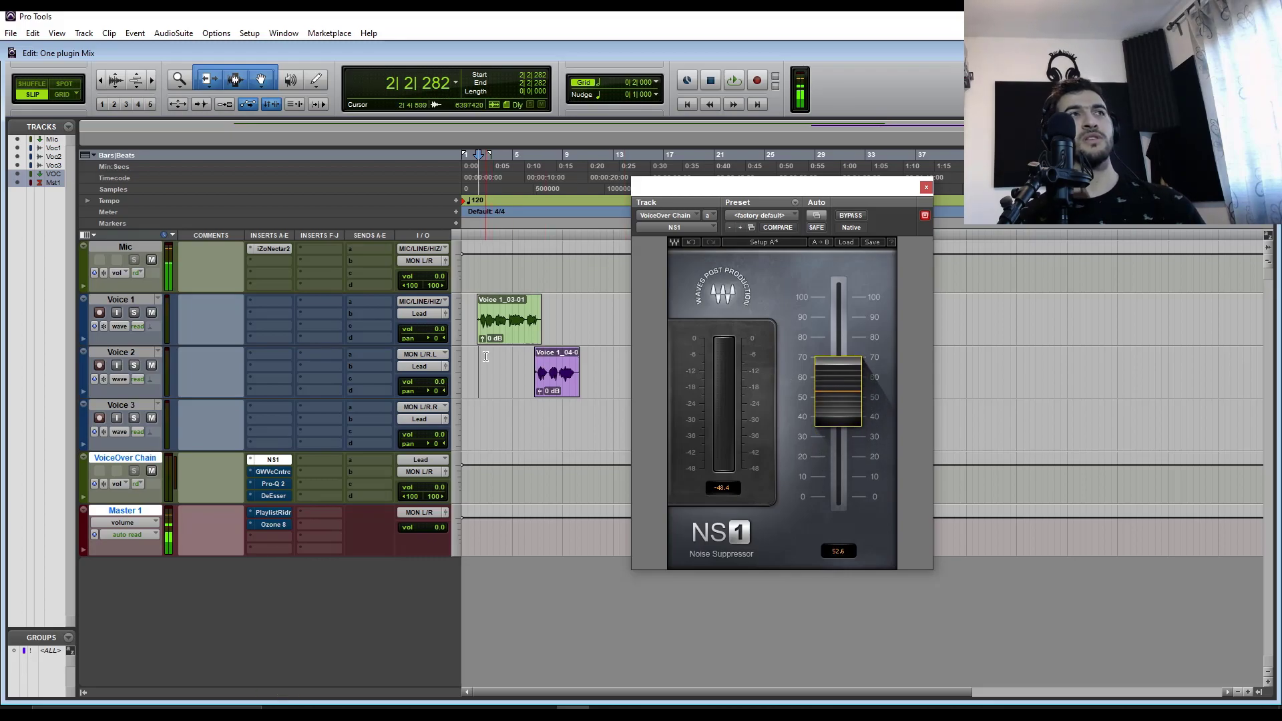
key("space")
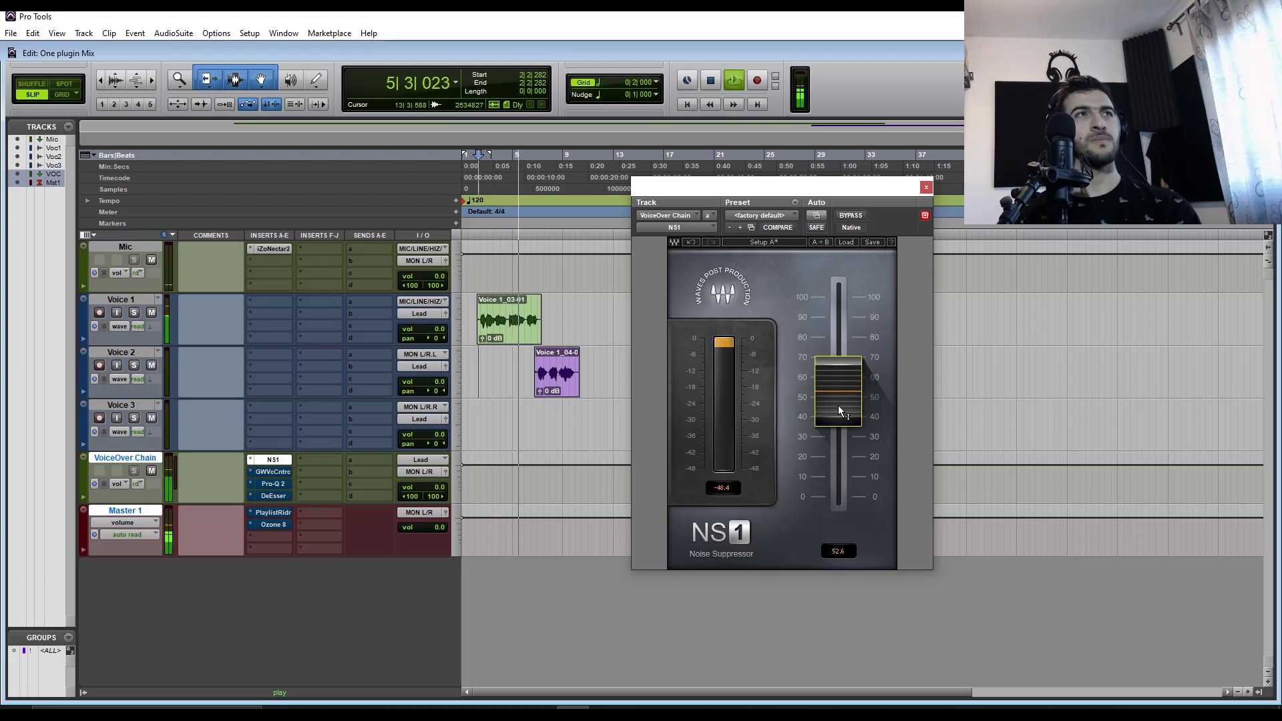
left_click_drag(838, 406, 839, 480)
key("space")
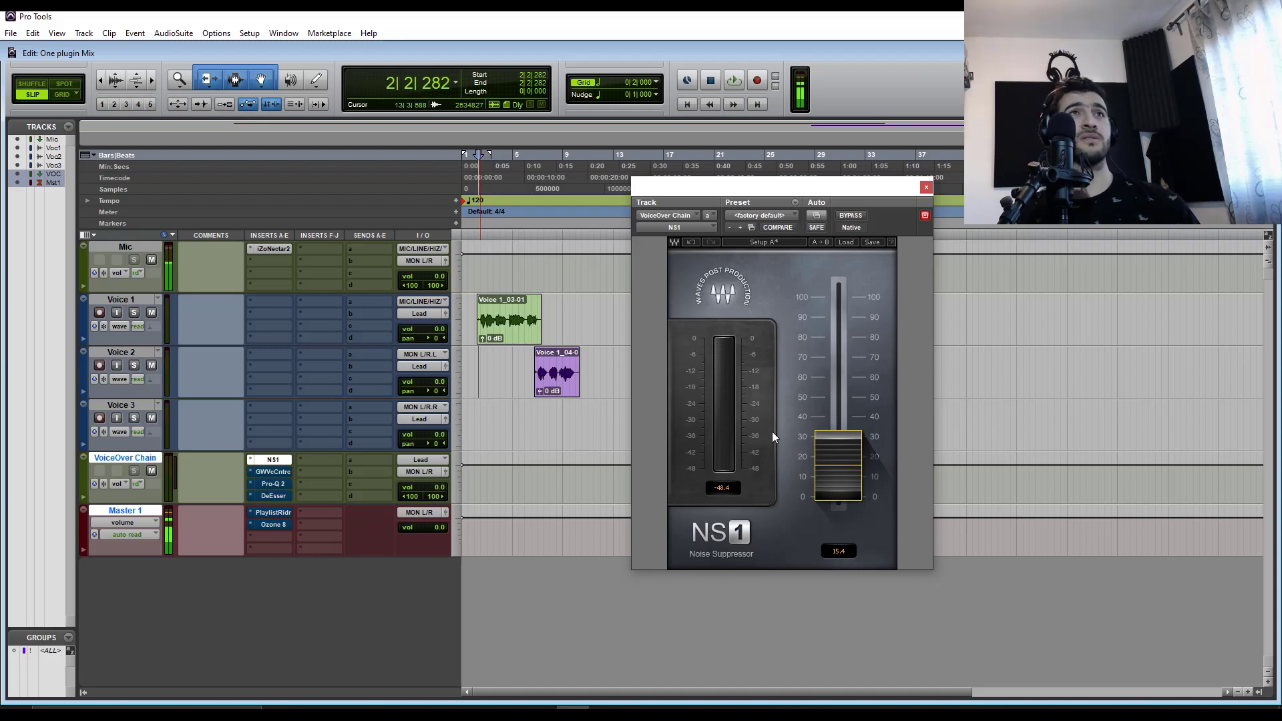
left_click(273, 460)
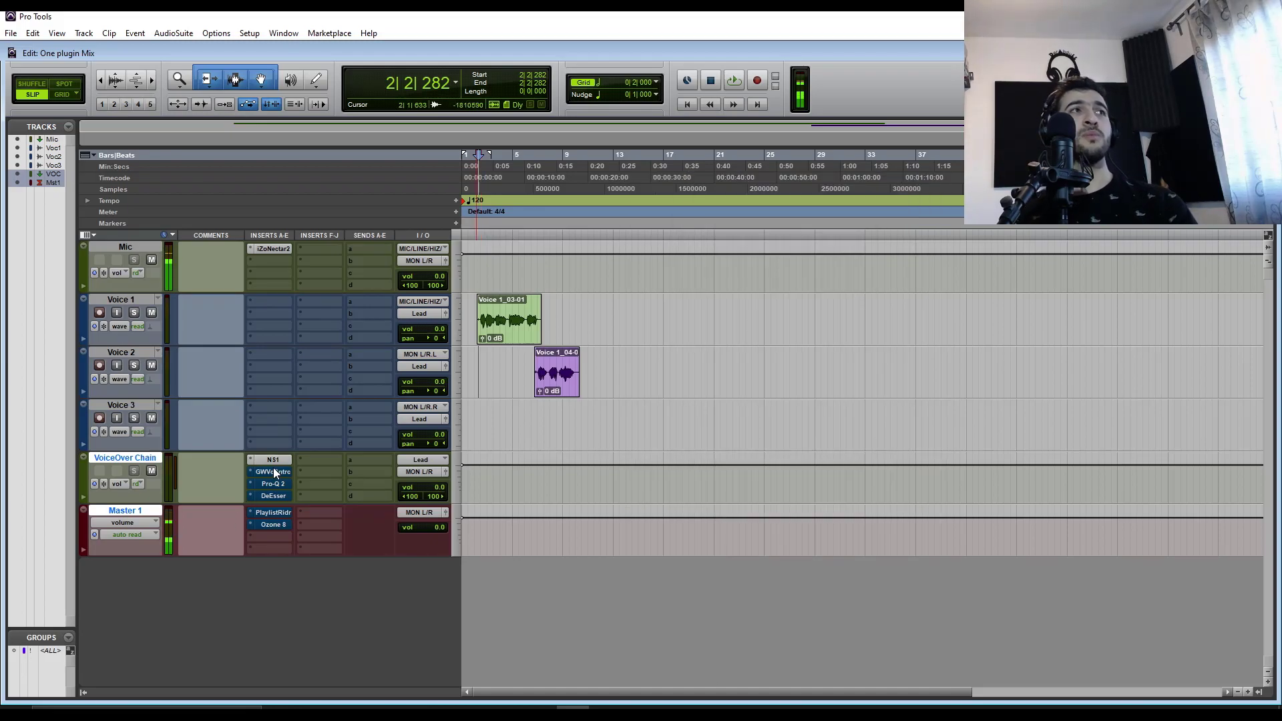
Activate the GW VoiceCentric insert on the VoiceOver Chain with Intensity at its minimum and play the voice clips
left_click(278, 470)
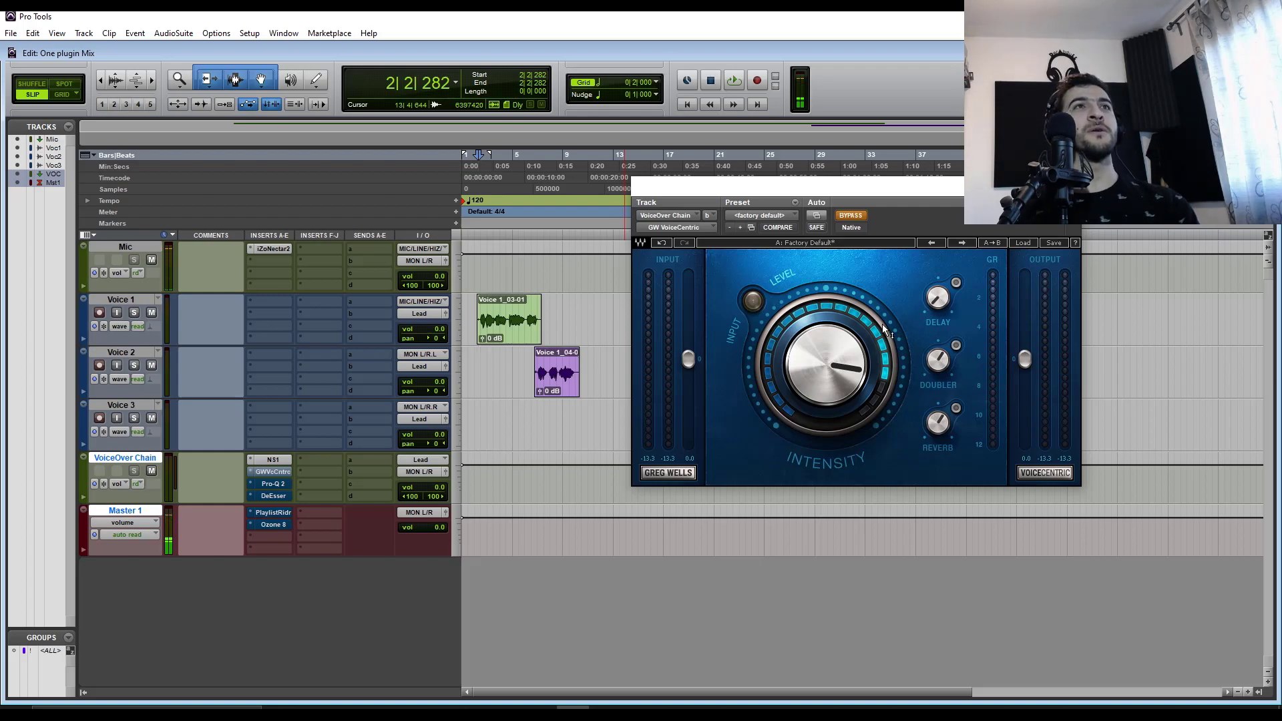
mouse_move(833, 319)
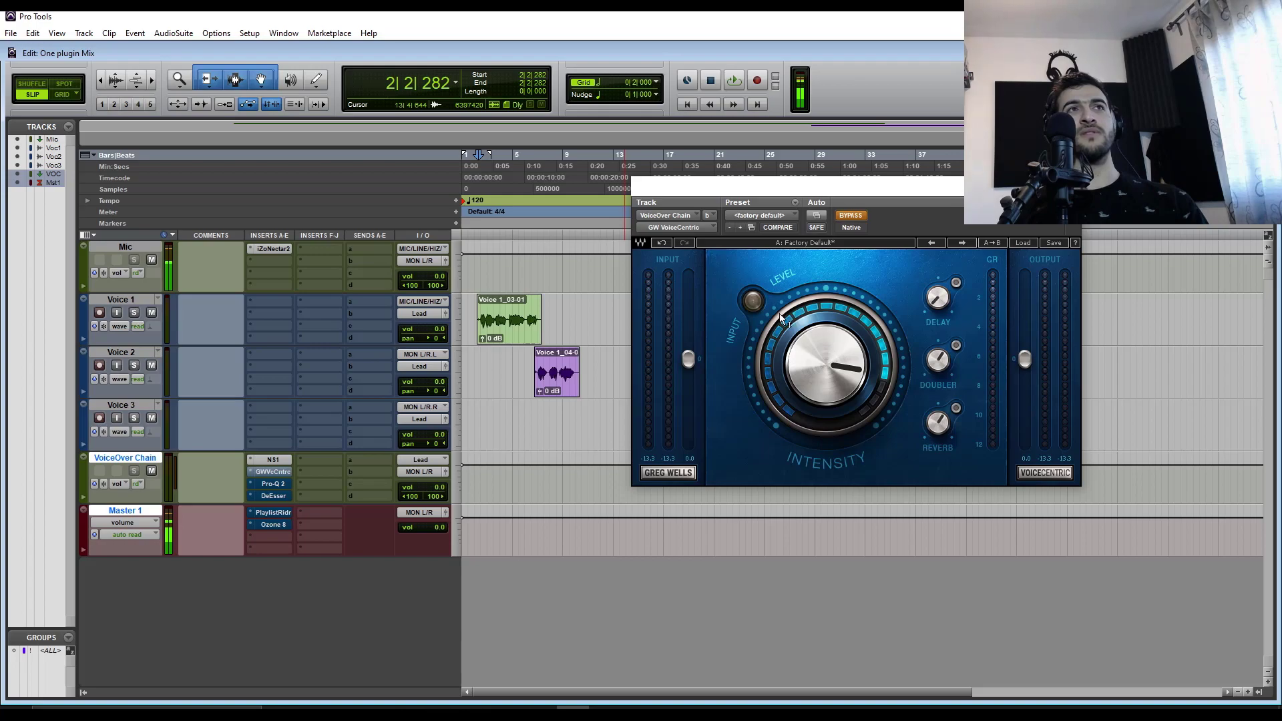
mouse_move(807, 380)
left_mouse_down()
mouse_move(810, 337)
mouse_move(799, 354)
mouse_move(812, 359)
left_mouse_up()
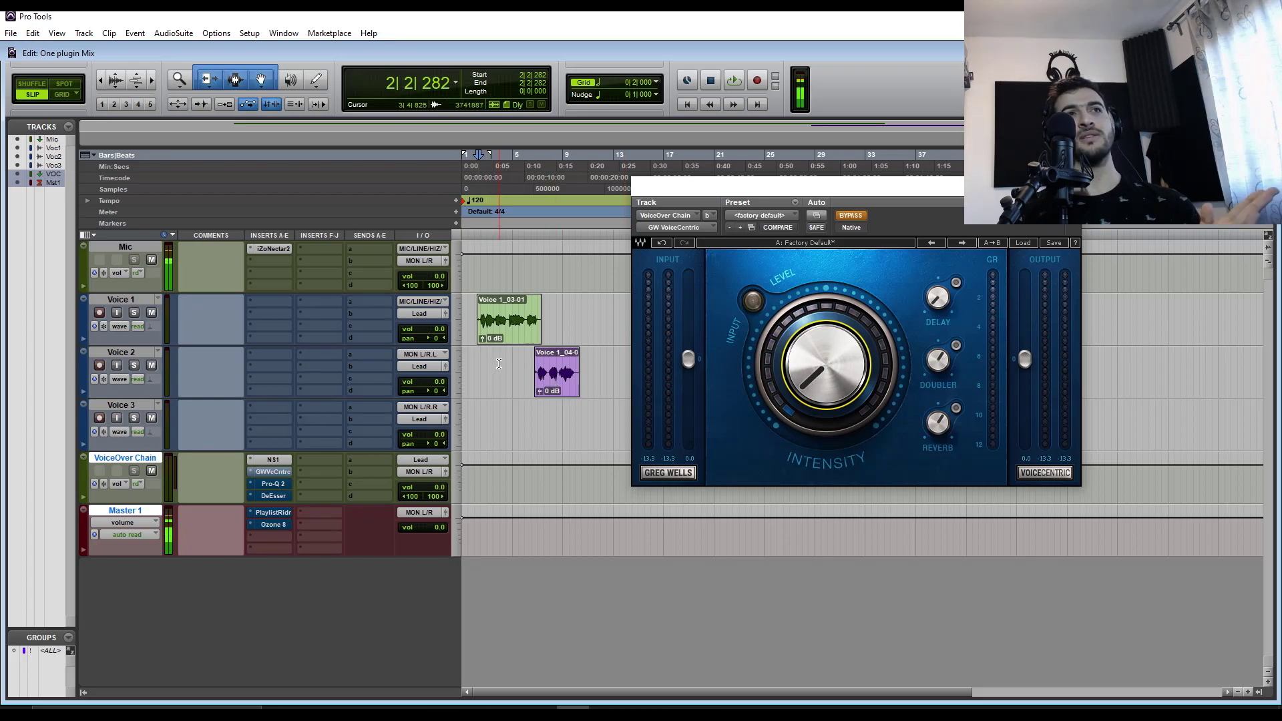
left_click(851, 215)
key("space")
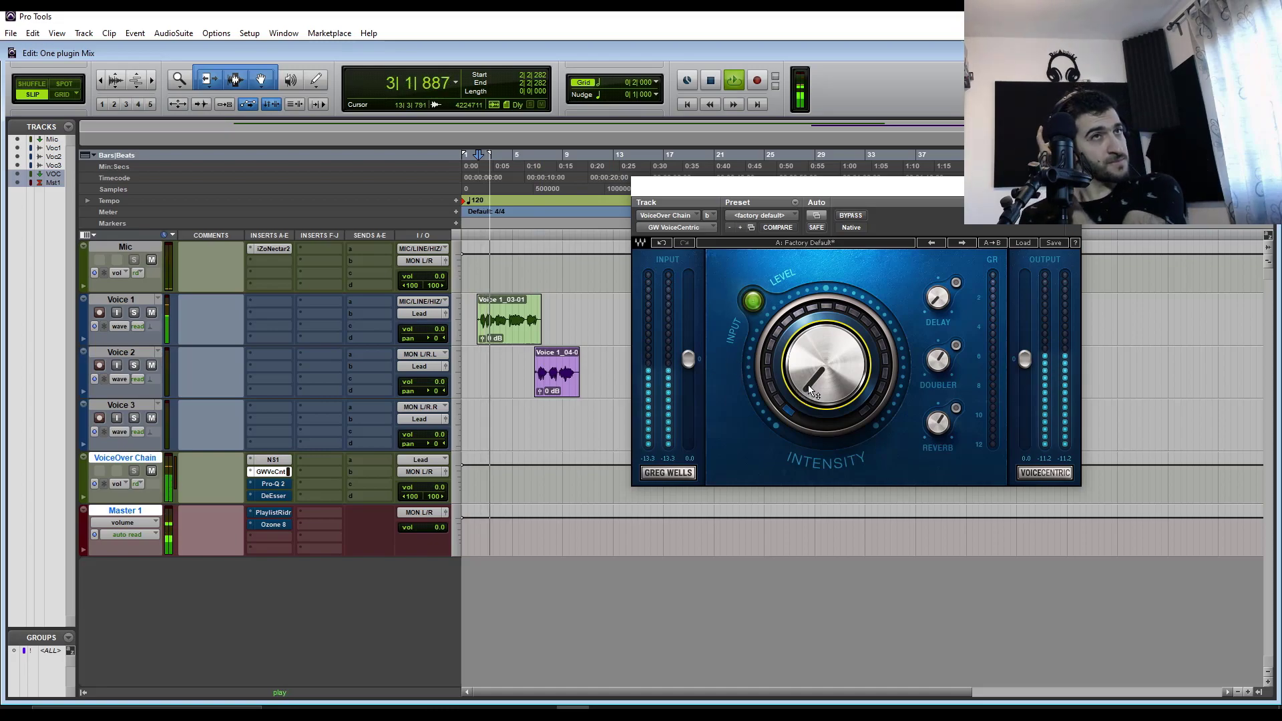
Raise the VoiceCentric Intensity gradually past 70.7 while the voice clips play, and stop playback
left_click_drag(810, 390, 810, 370)
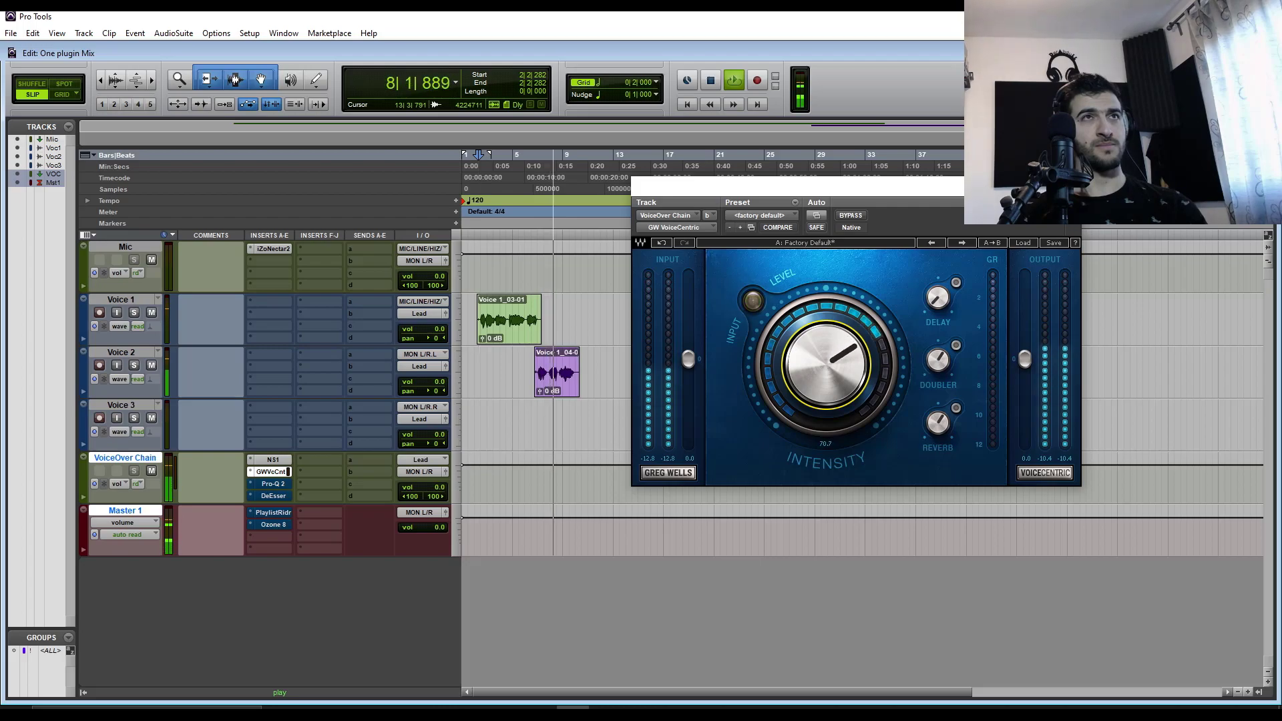
left_click_drag(810, 403, 810, 402)
key("space")
Replay the voice clips and toggle the VoiceCentric bypass to compare the processed and unprocessed sound
key("space")
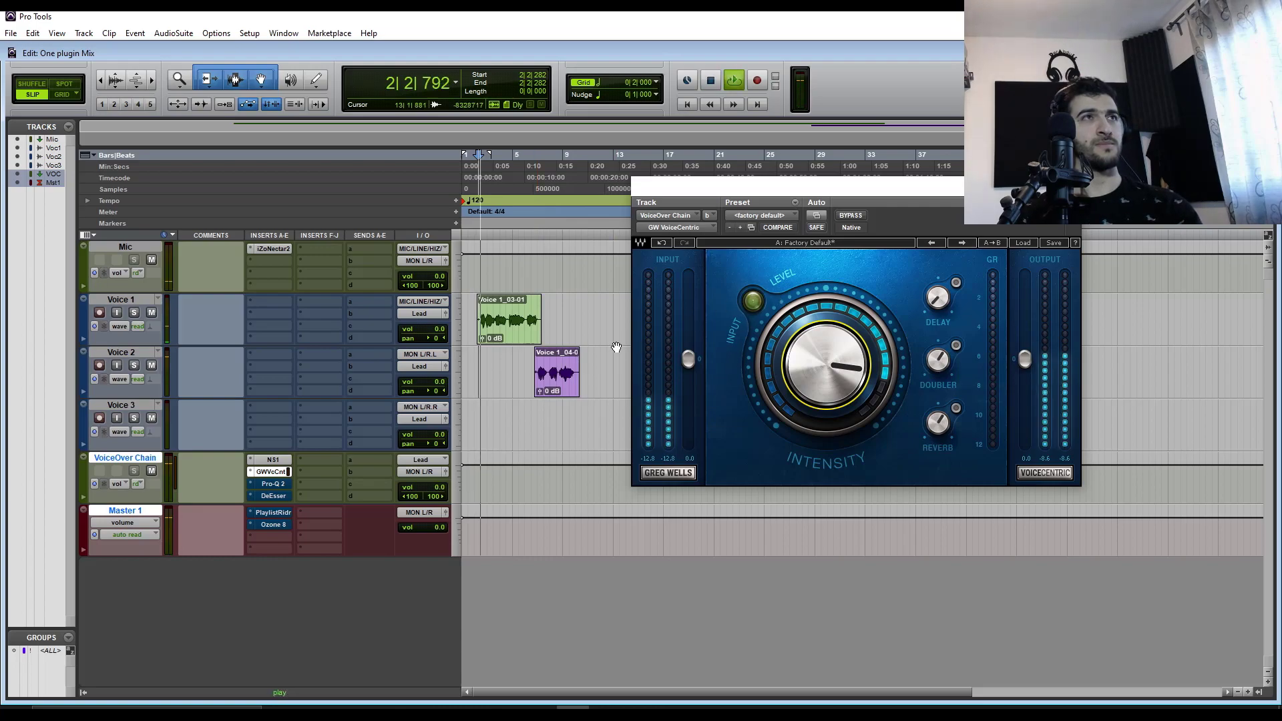
left_click(855, 217)
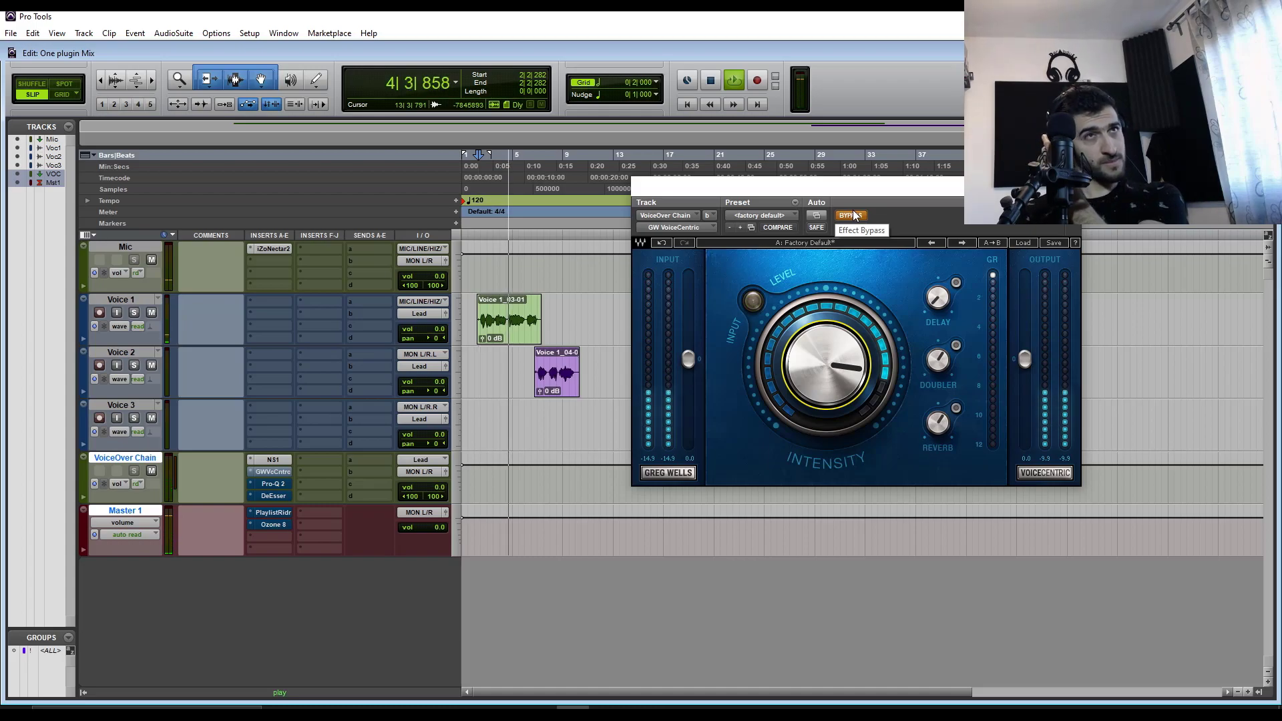
left_click(854, 215)
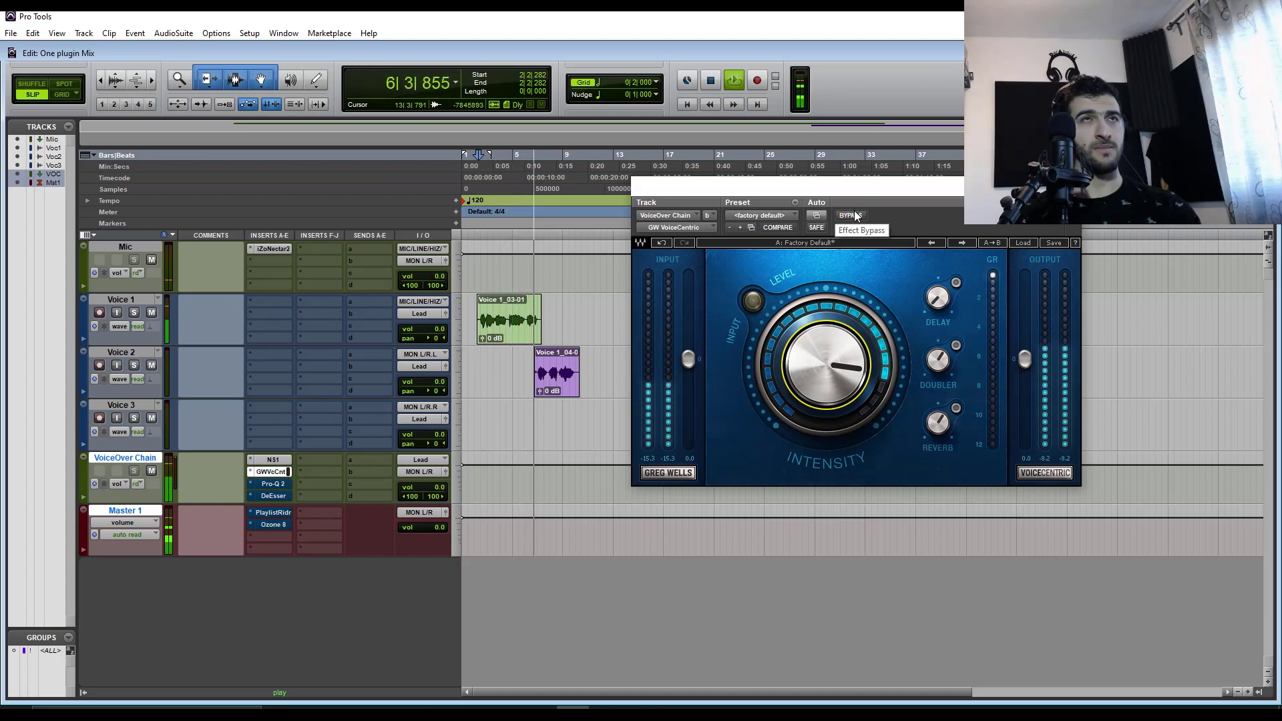
left_click(856, 215)
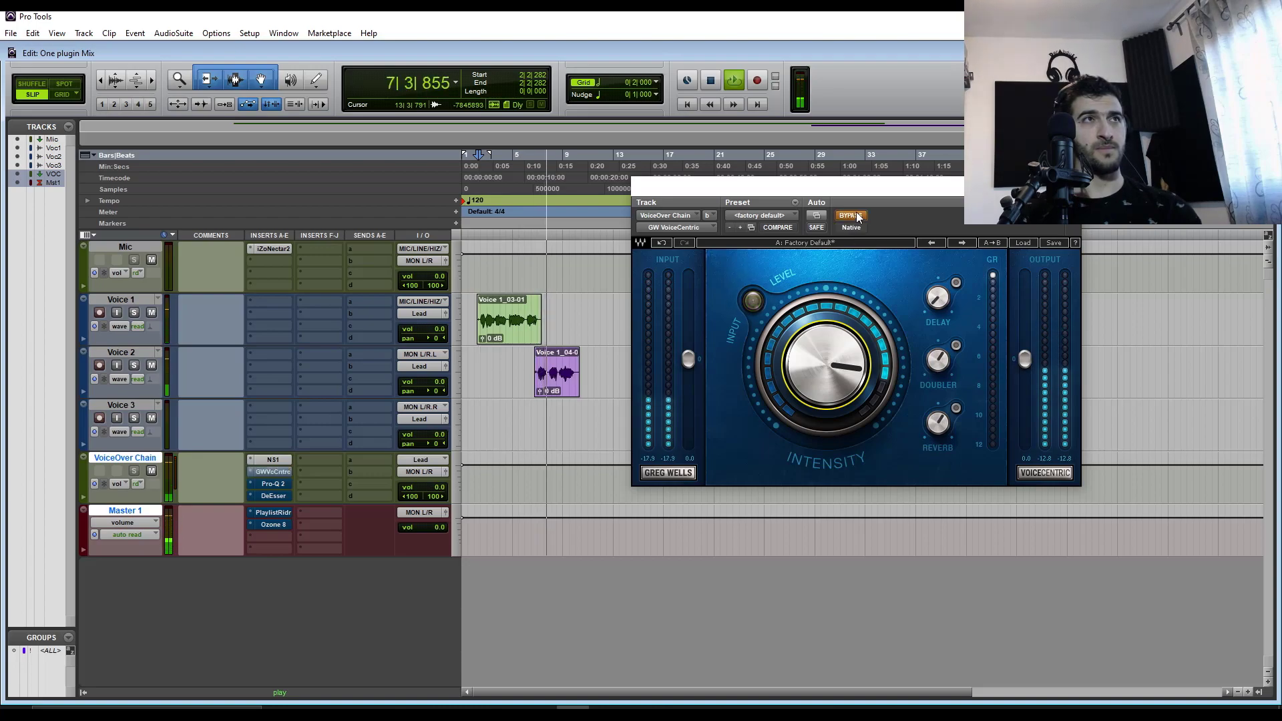
left_click(856, 215)
key("space")
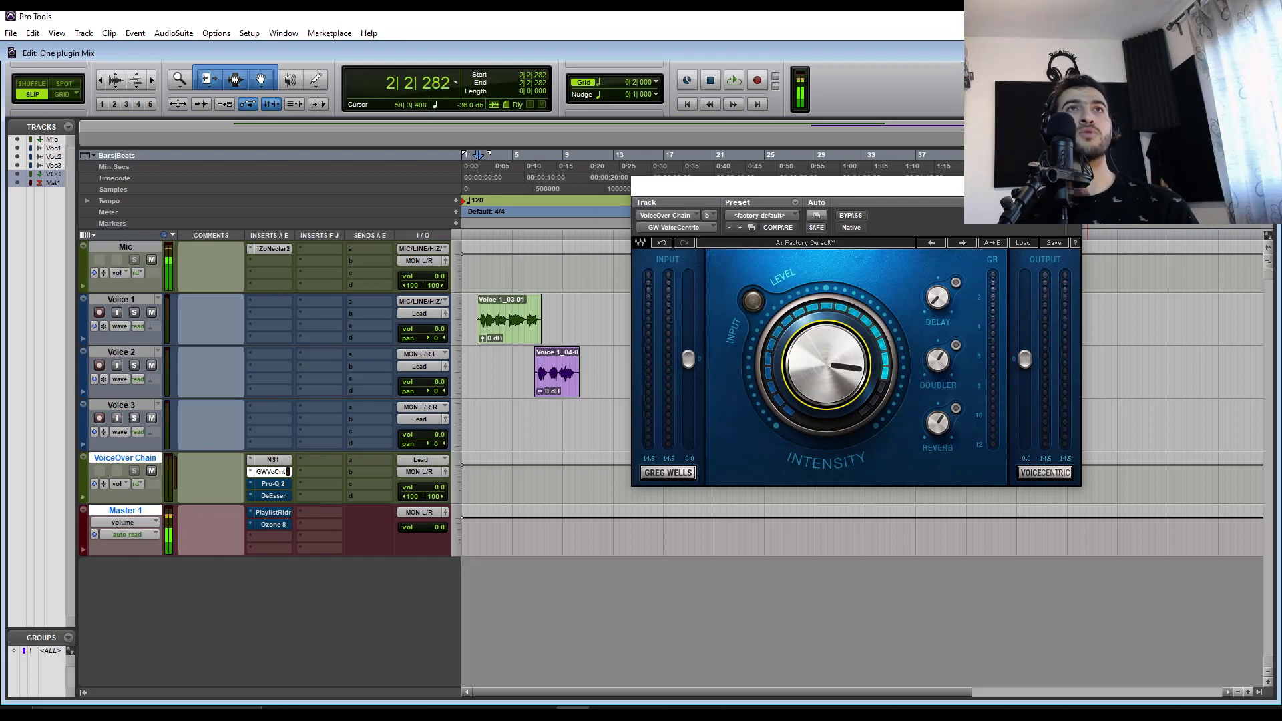
Open the FabFilter Pro-Q 2 insert on the VoiceOver Chain, take the equalizer out of bypass and close it
left_click(273, 483)
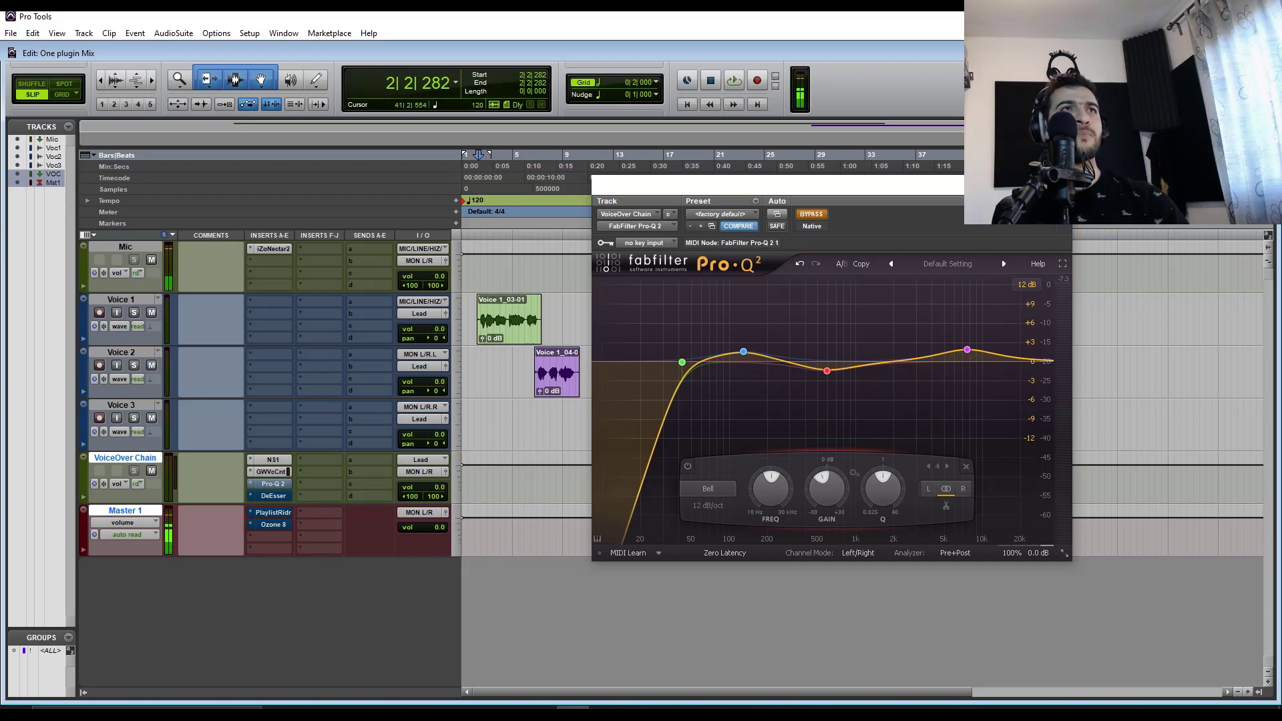
left_click_drag(935, 184, 911, 201)
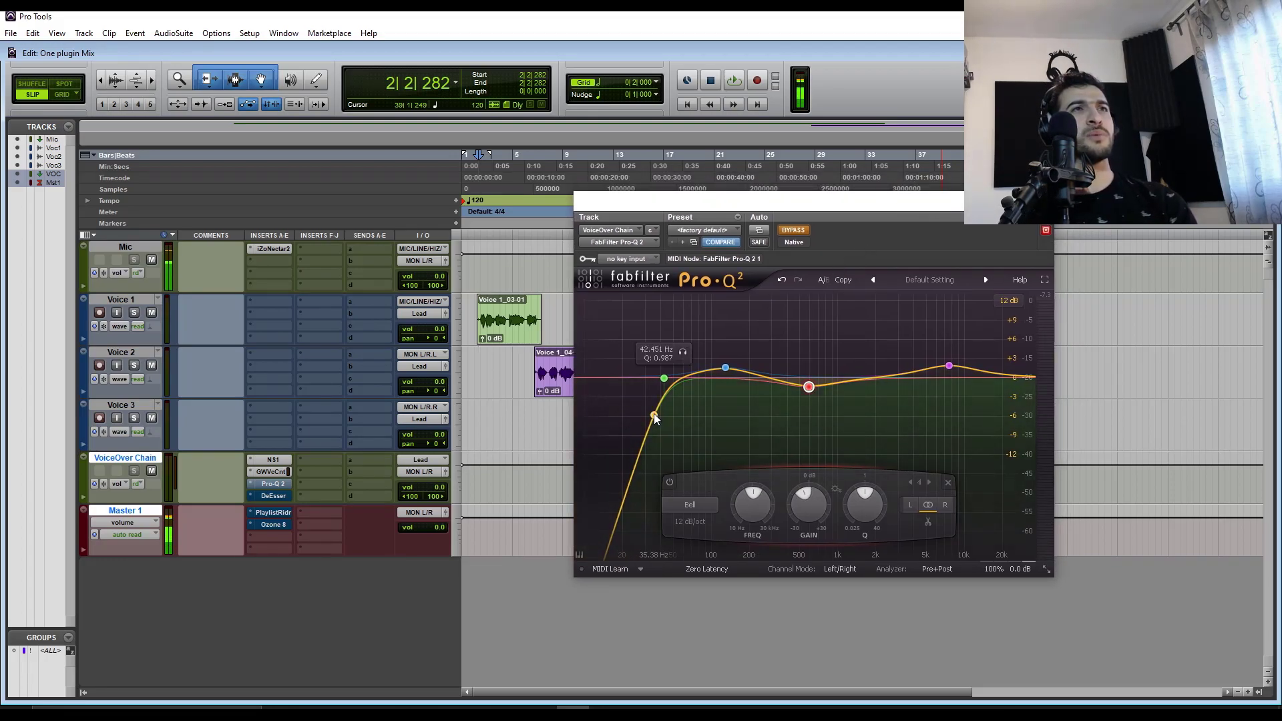
left_click(792, 230)
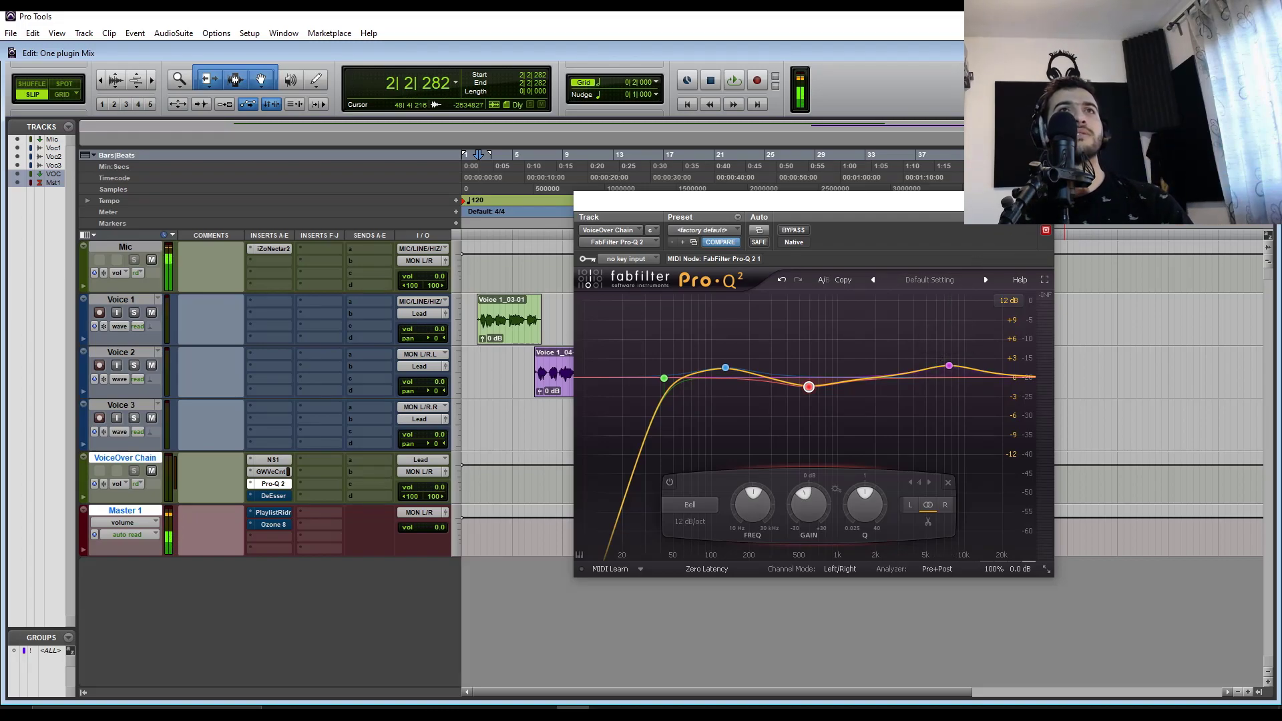
left_click(273, 483)
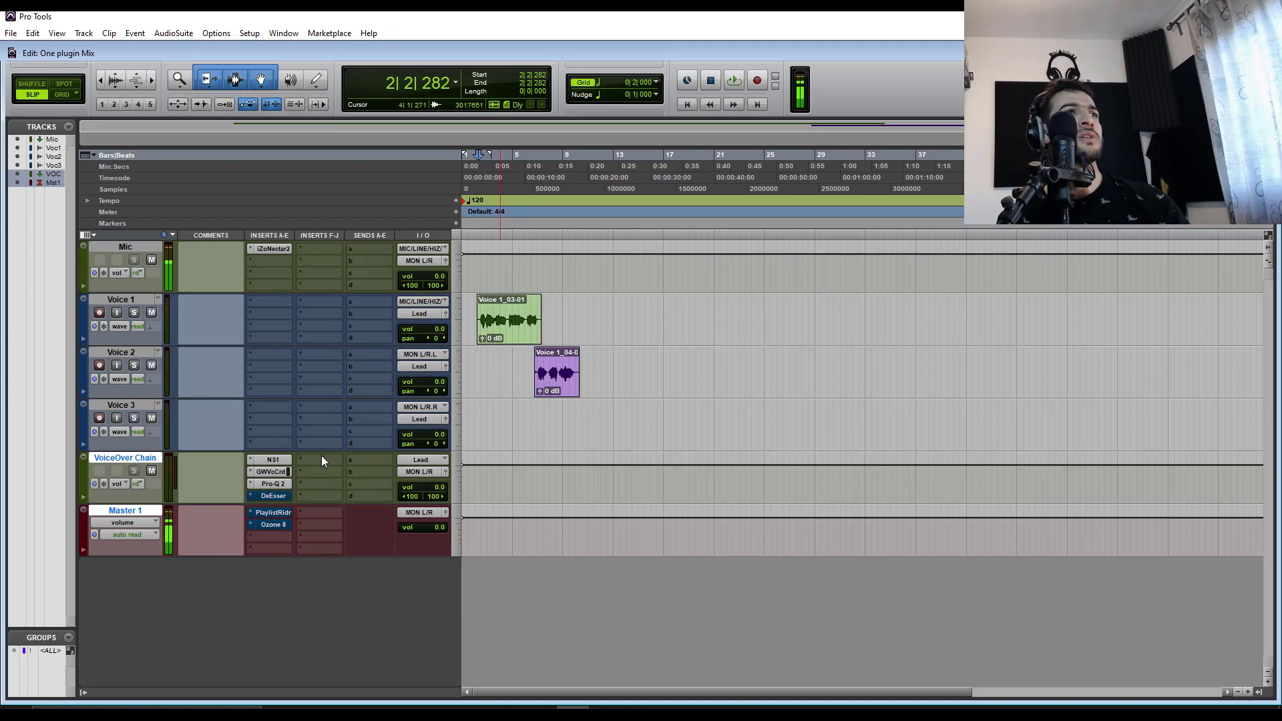
Play the voice clips and toggle the Pro-Q 2 bypass to compare the sound with and without the EQ
key("space")
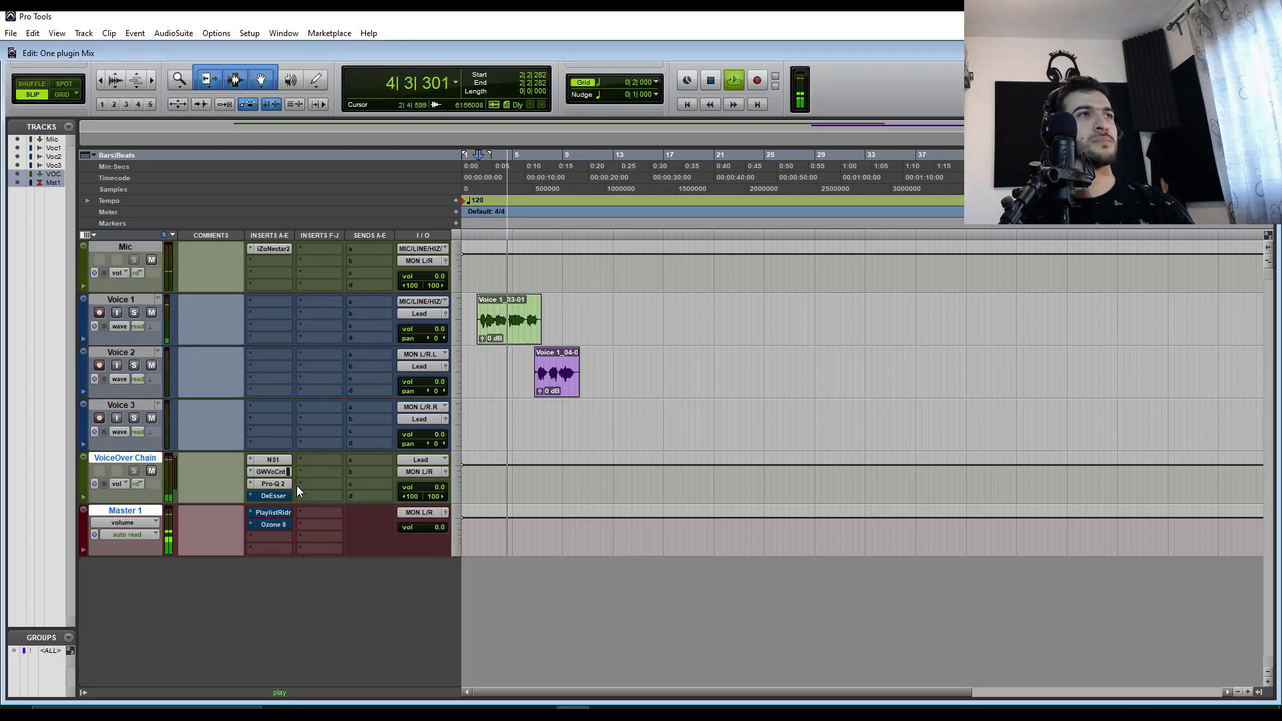
left_click(278, 485)
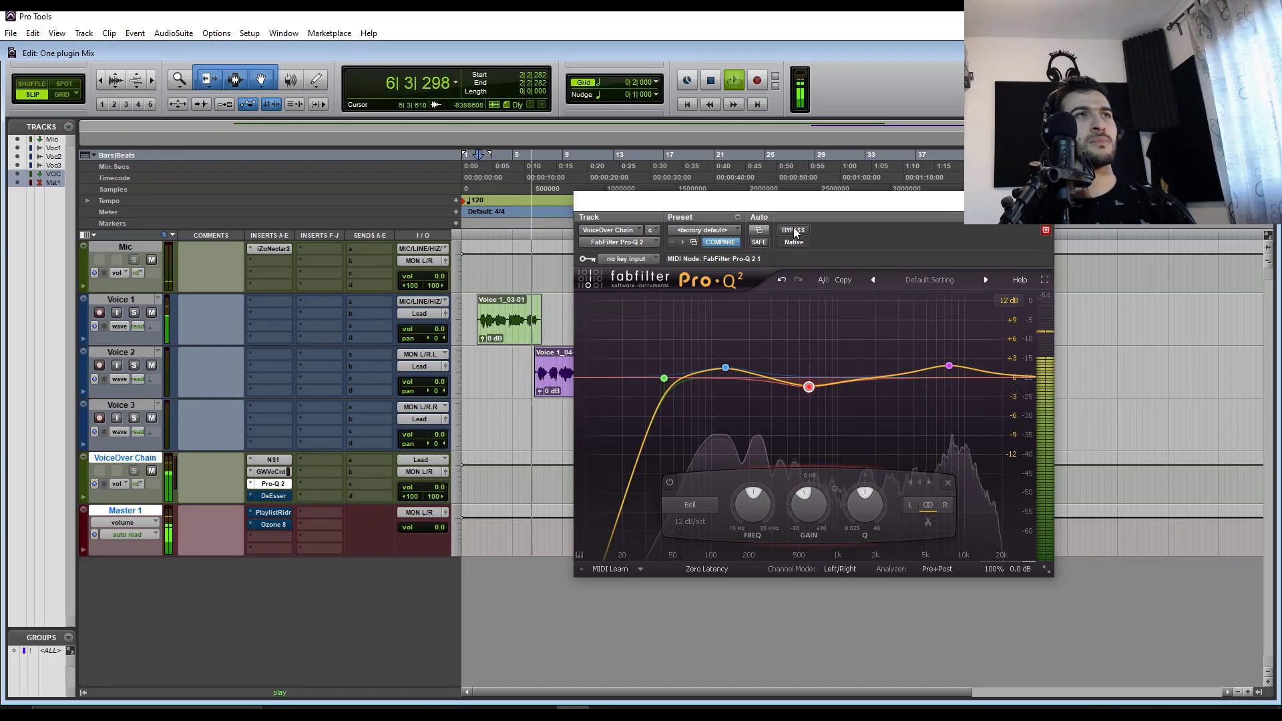
key("space")
key("space")
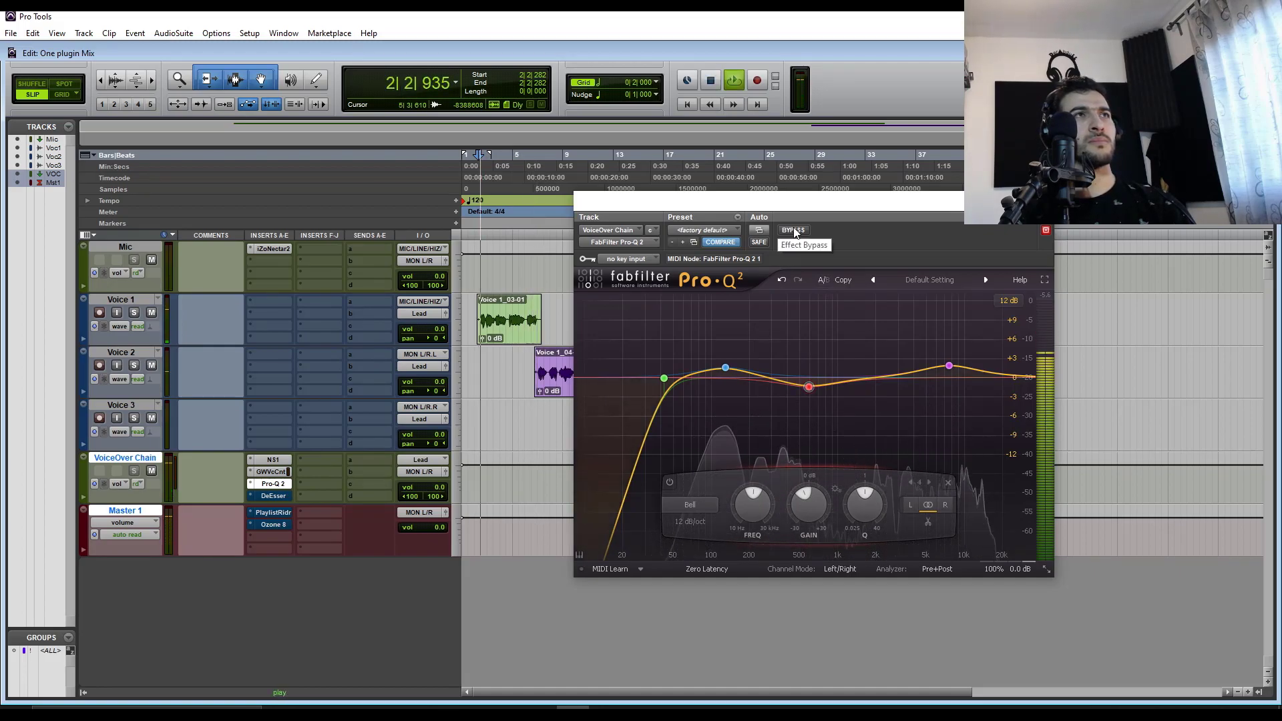
left_click(794, 230)
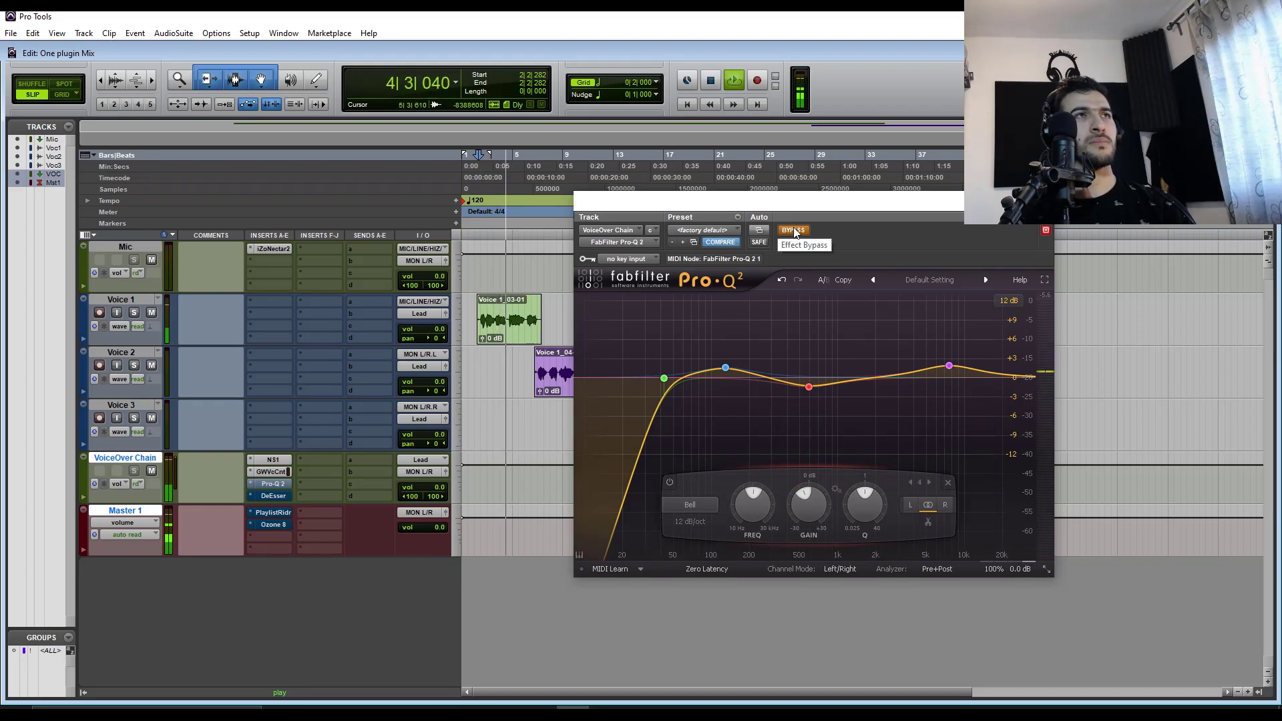
left_click(794, 230)
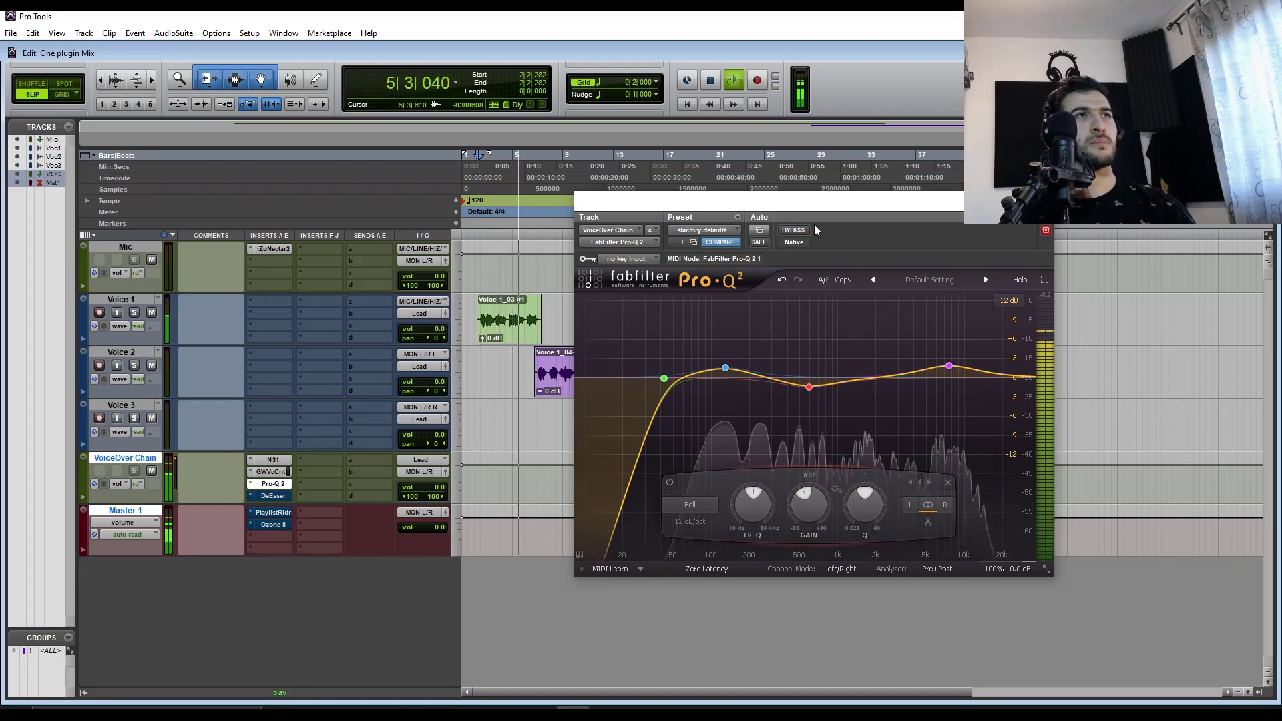
left_click_drag(828, 197, 815, 179)
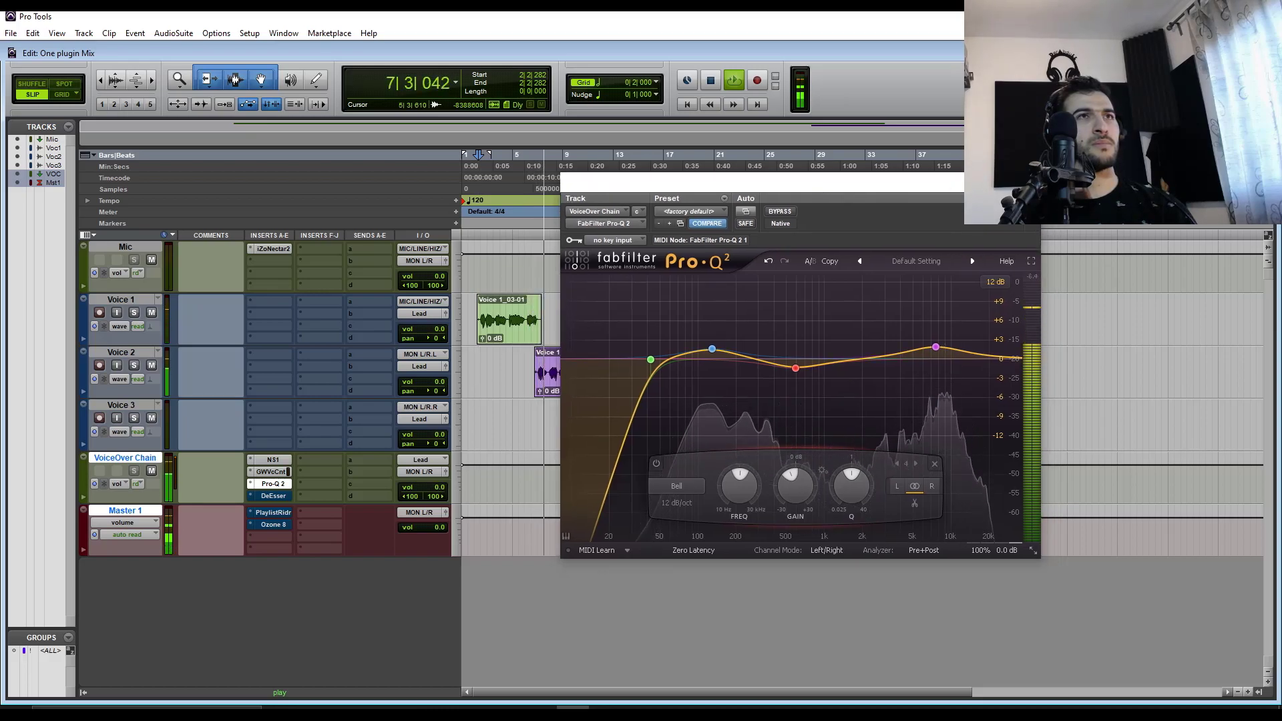
left_click(780, 212)
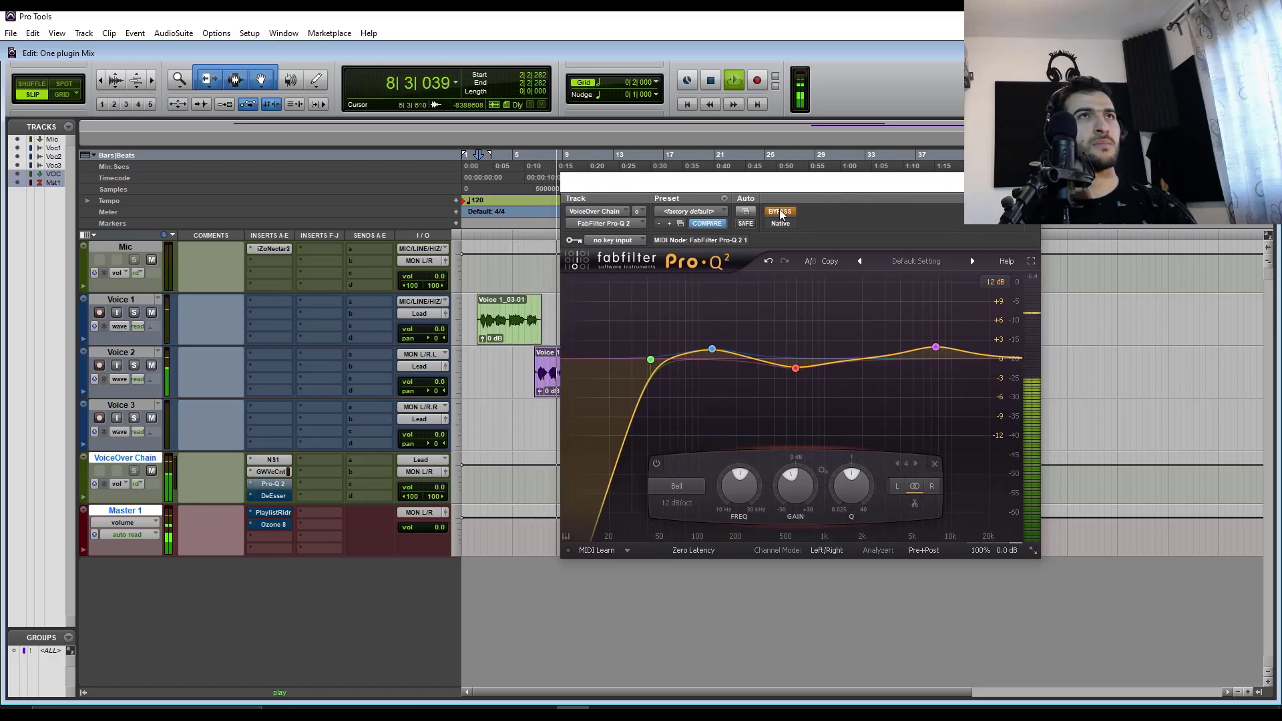
left_click(780, 211)
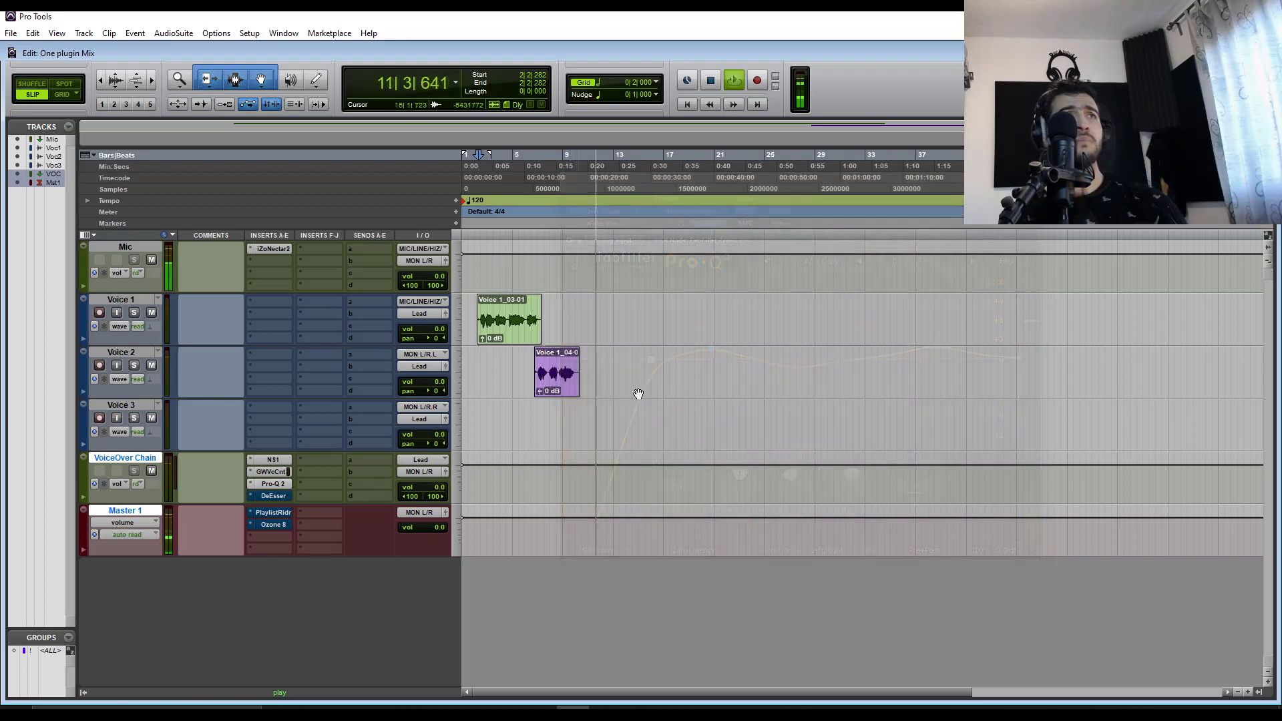
key("space")
Open the DeEsser insert on the VoiceOver Chain track and take it out of bypass
left_click(535, 424)
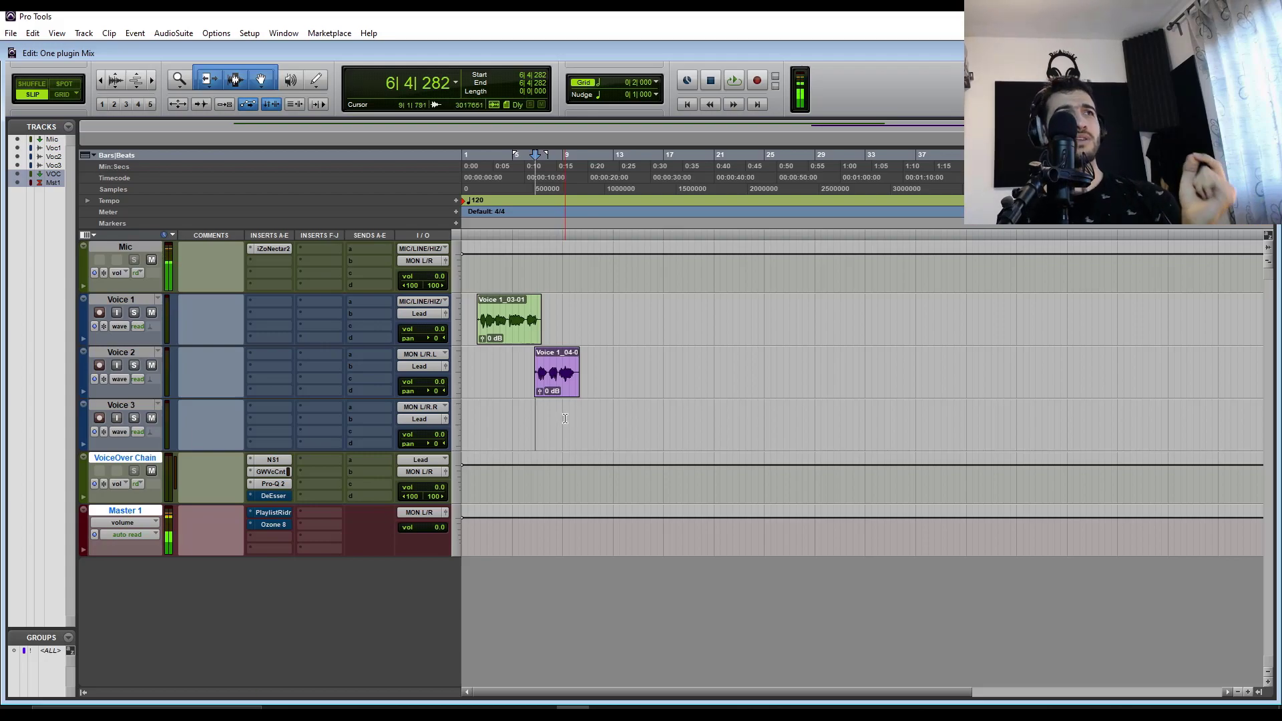
left_click(279, 496)
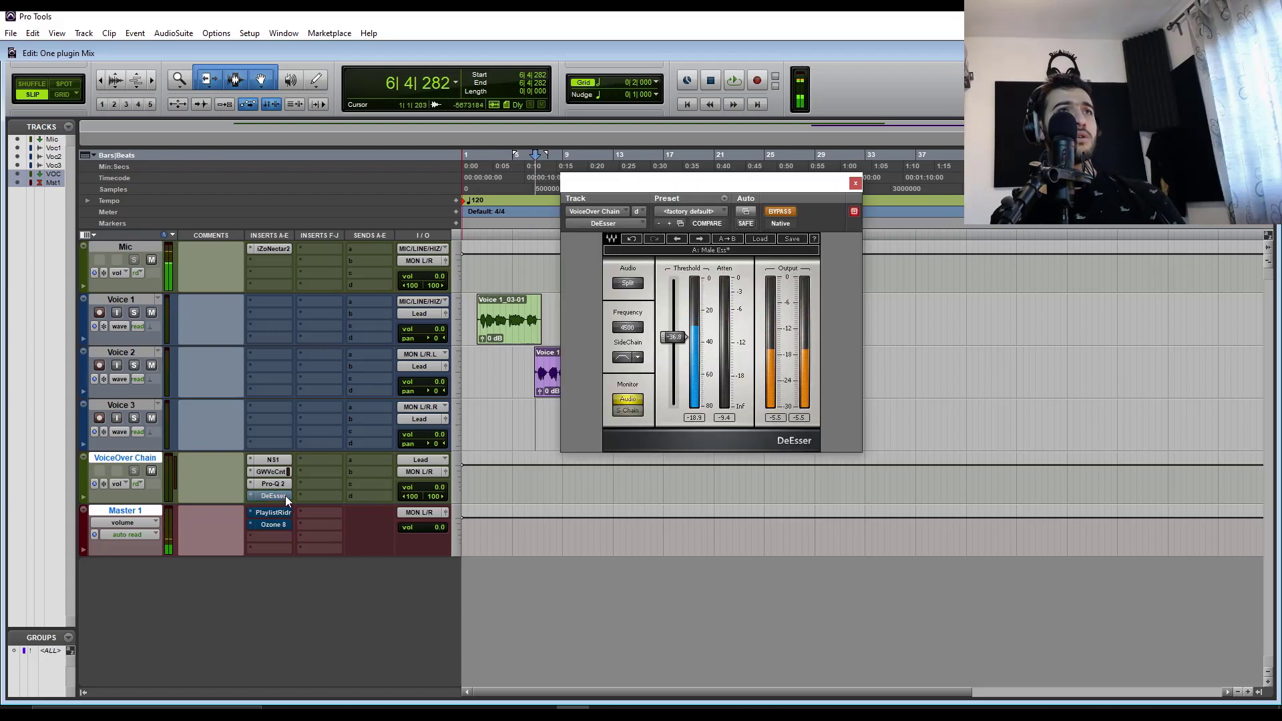
left_click_drag(796, 187, 944, 234)
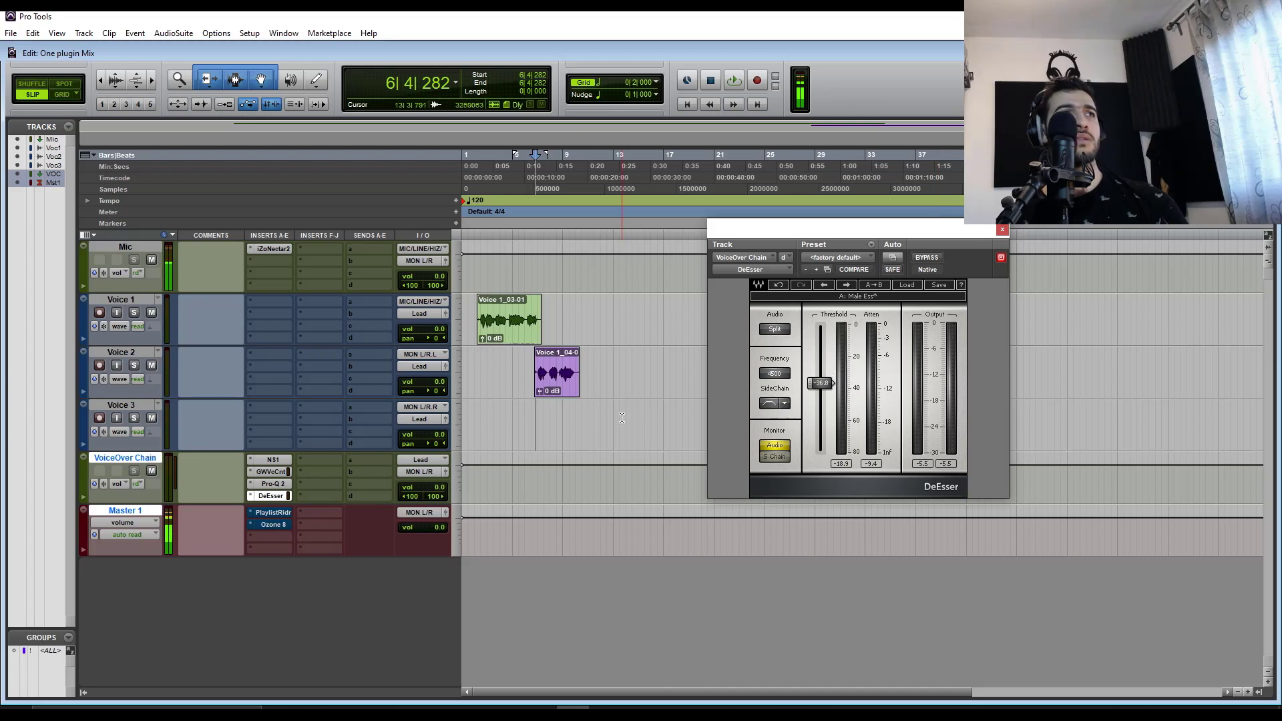
Play the voice clips from the start of the first clip to hear the DeEsser, stop playback and close the plugin
left_click(474, 359)
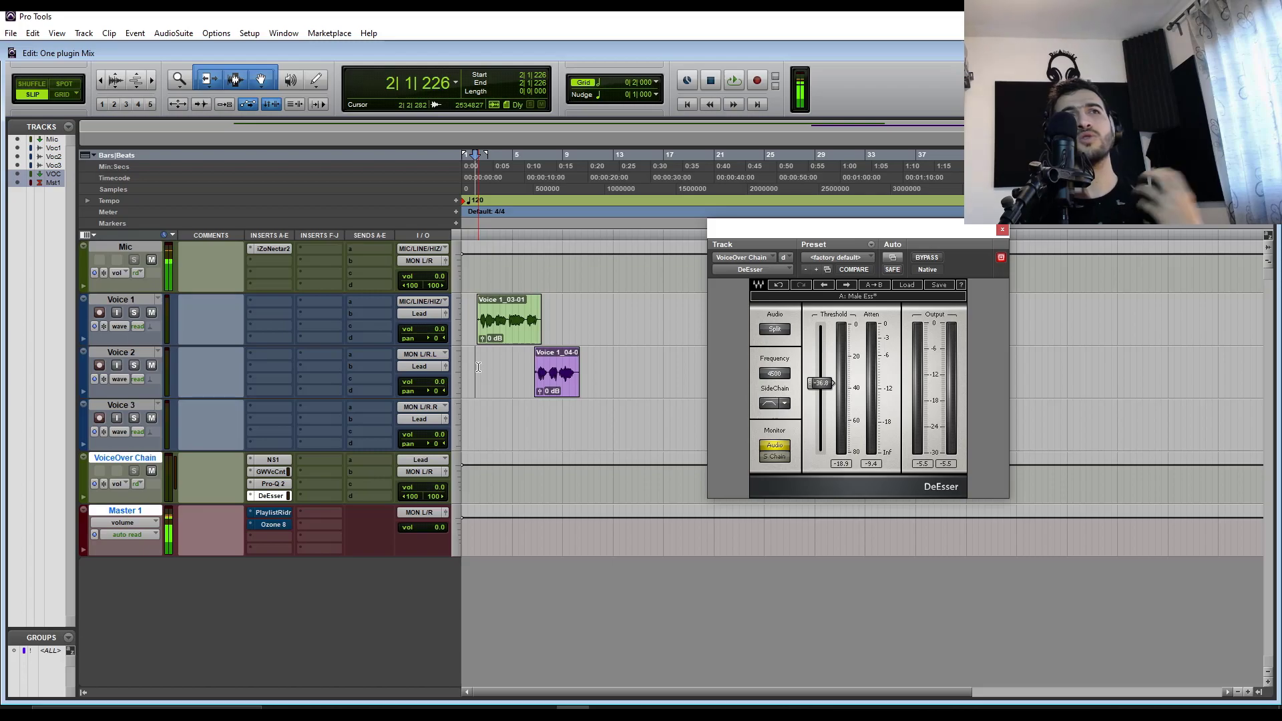
key("space")
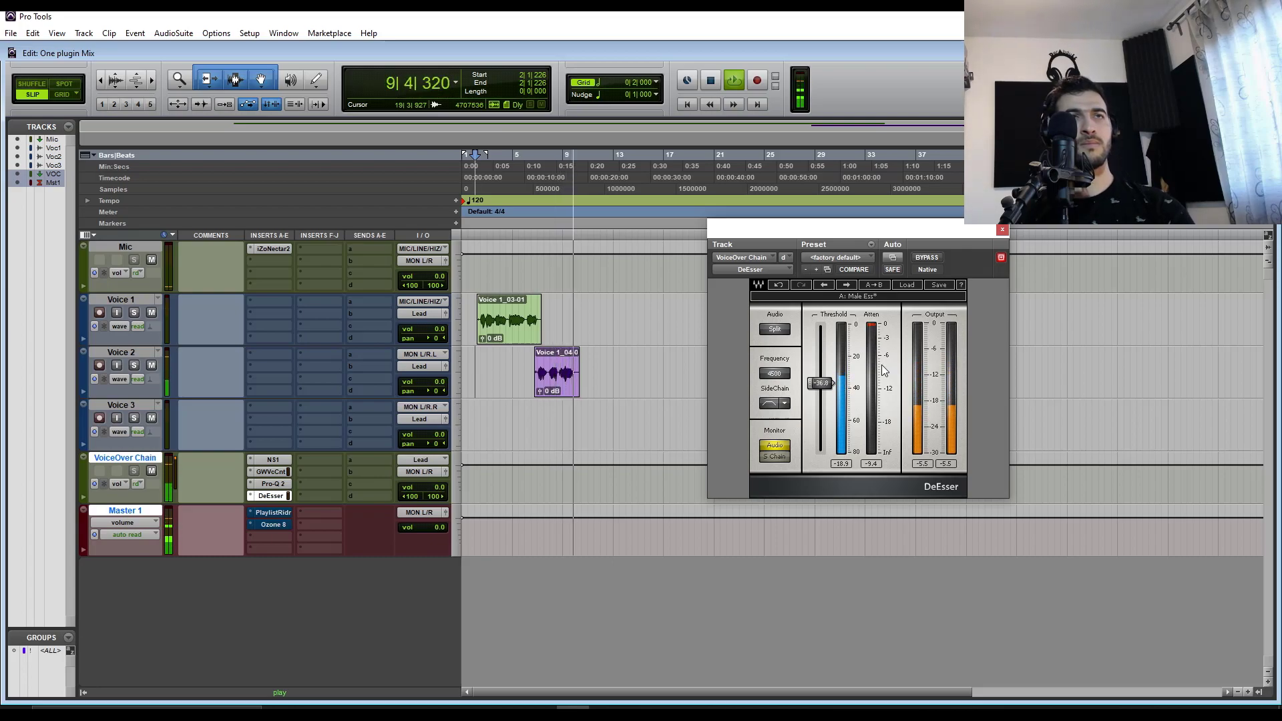
key("space")
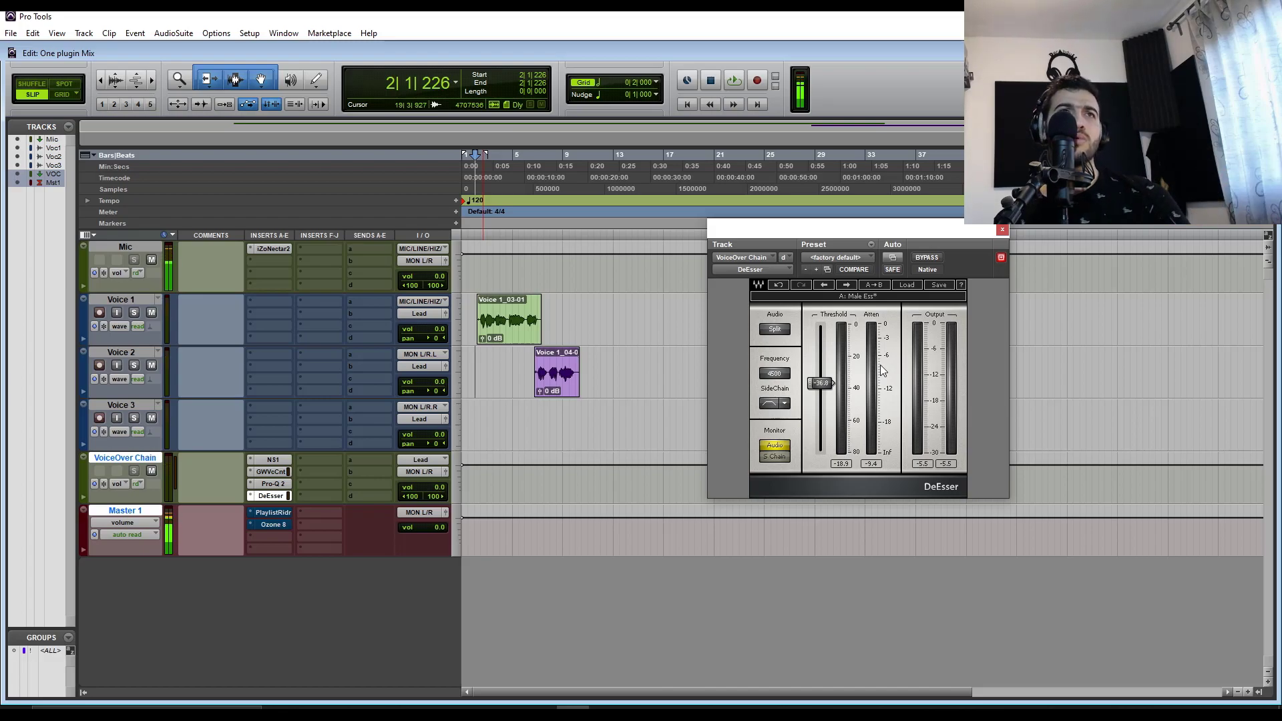
left_click(1003, 230)
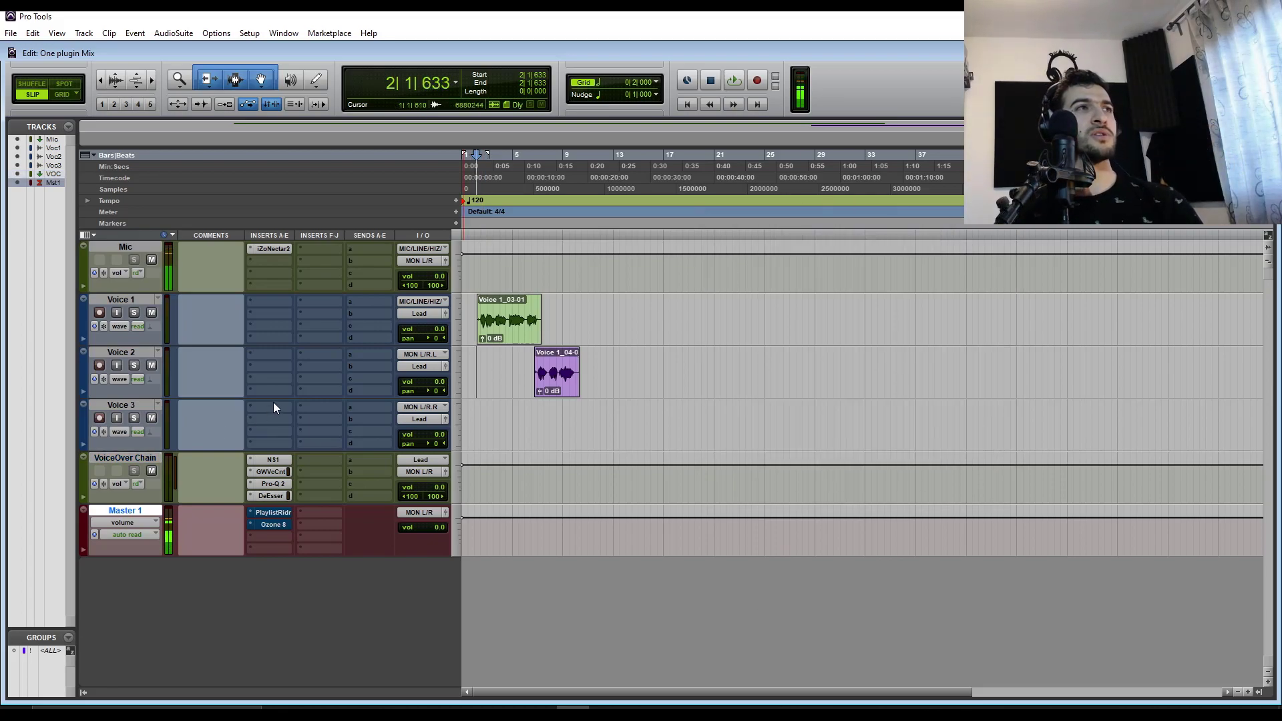
Open PlaylistRider on Master 1, load its Apple Podcast/Music: -16dB preset and set the attack to Fast
left_click(273, 512)
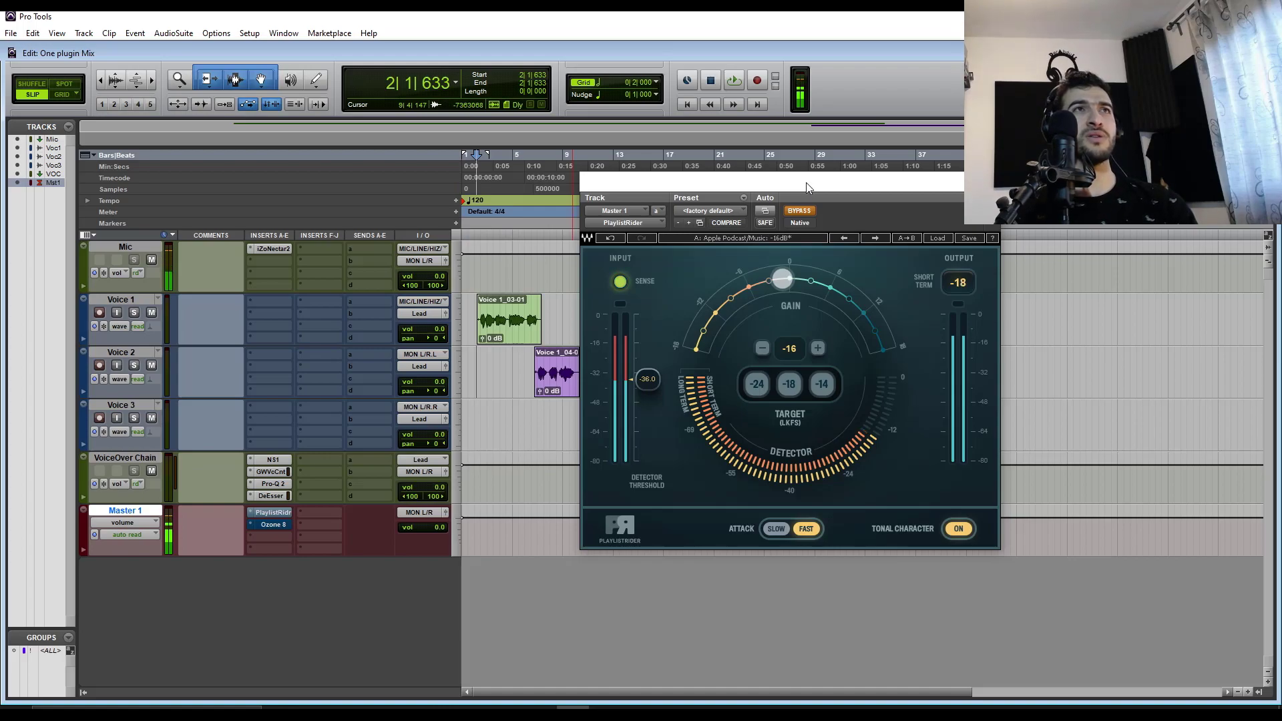
left_click_drag(807, 187, 786, 199)
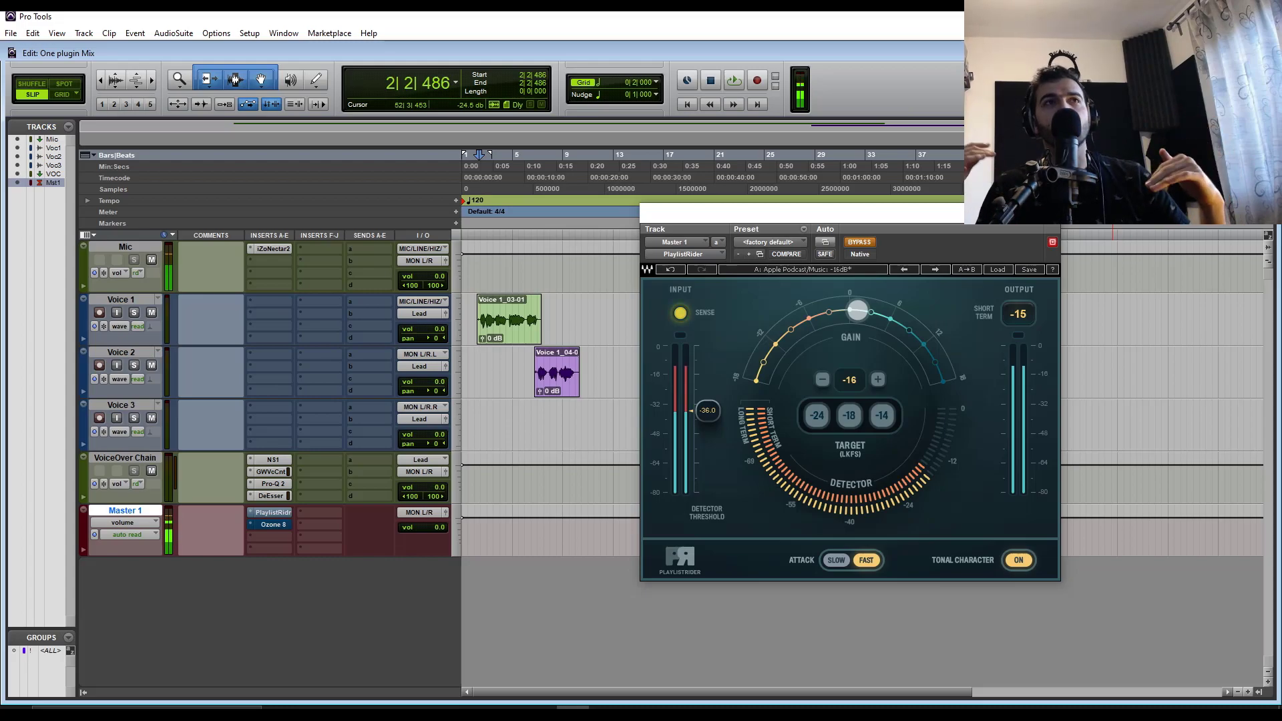
left_click(996, 271)
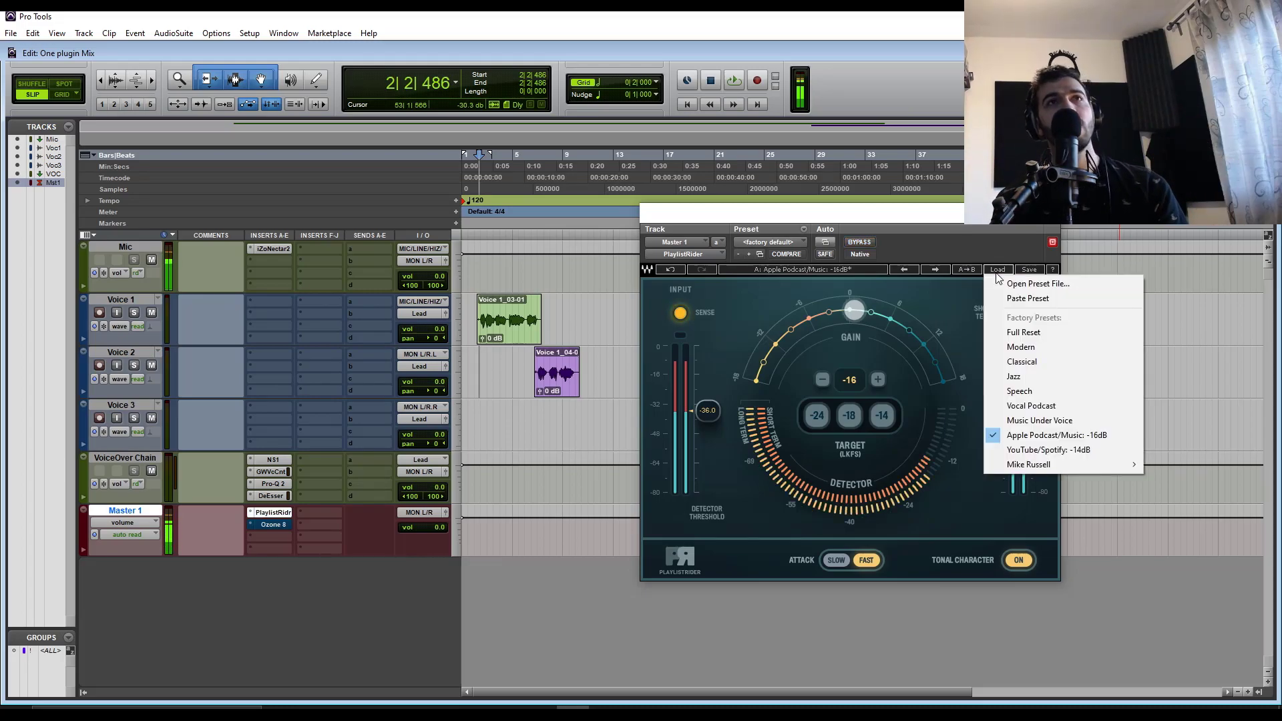
left_click(1054, 437)
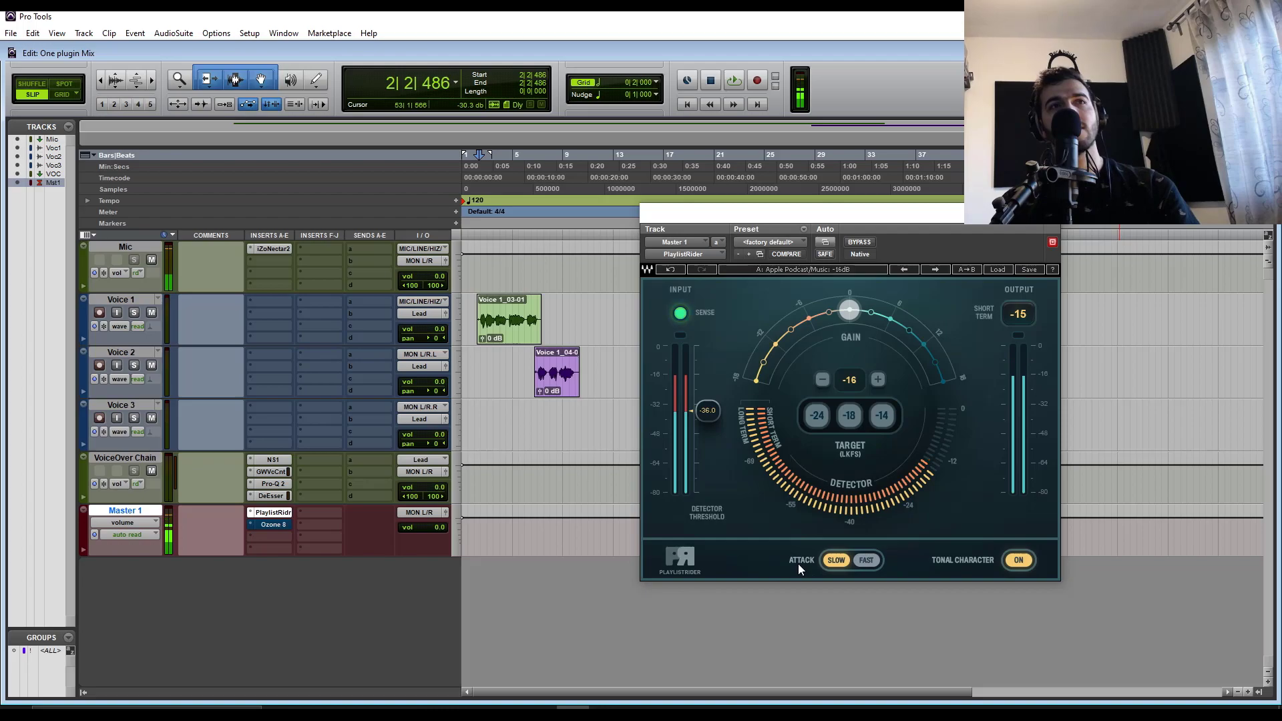
left_click(861, 560)
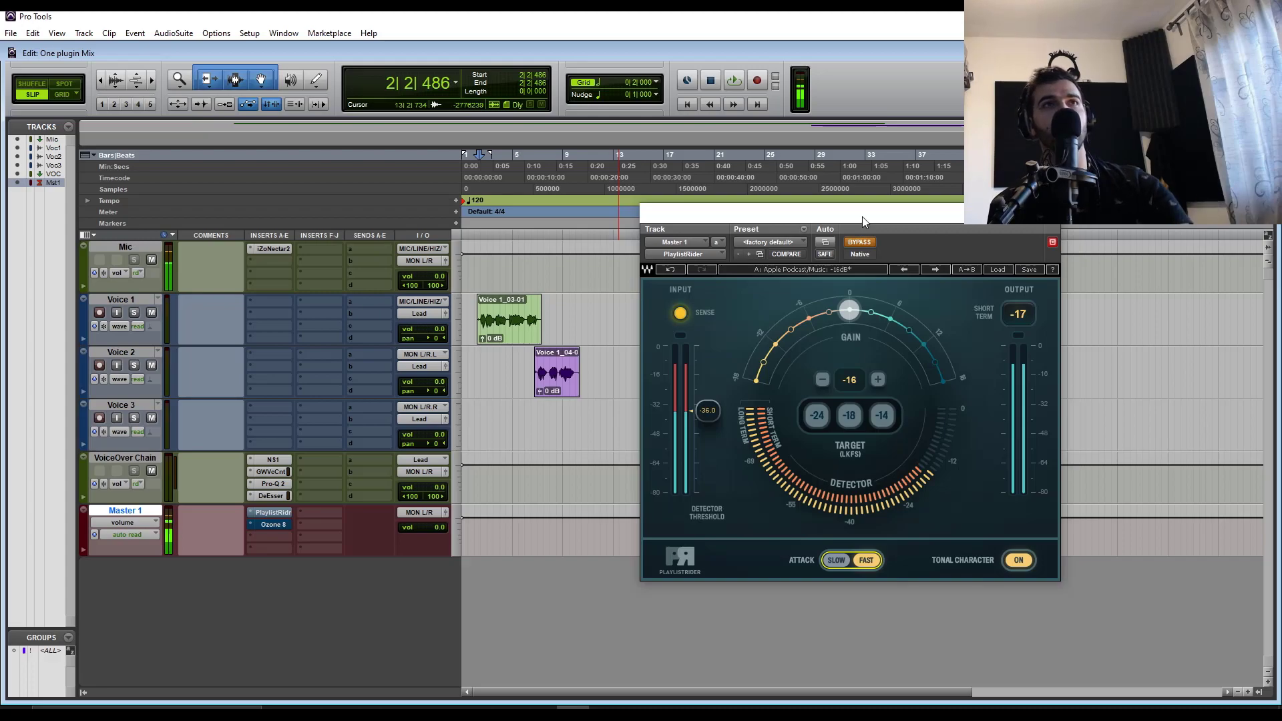
Play the voice clips and toggle the PlaylistRider bypass to compare the levels, leaving the plugin active
left_click_drag(863, 216, 816, 211)
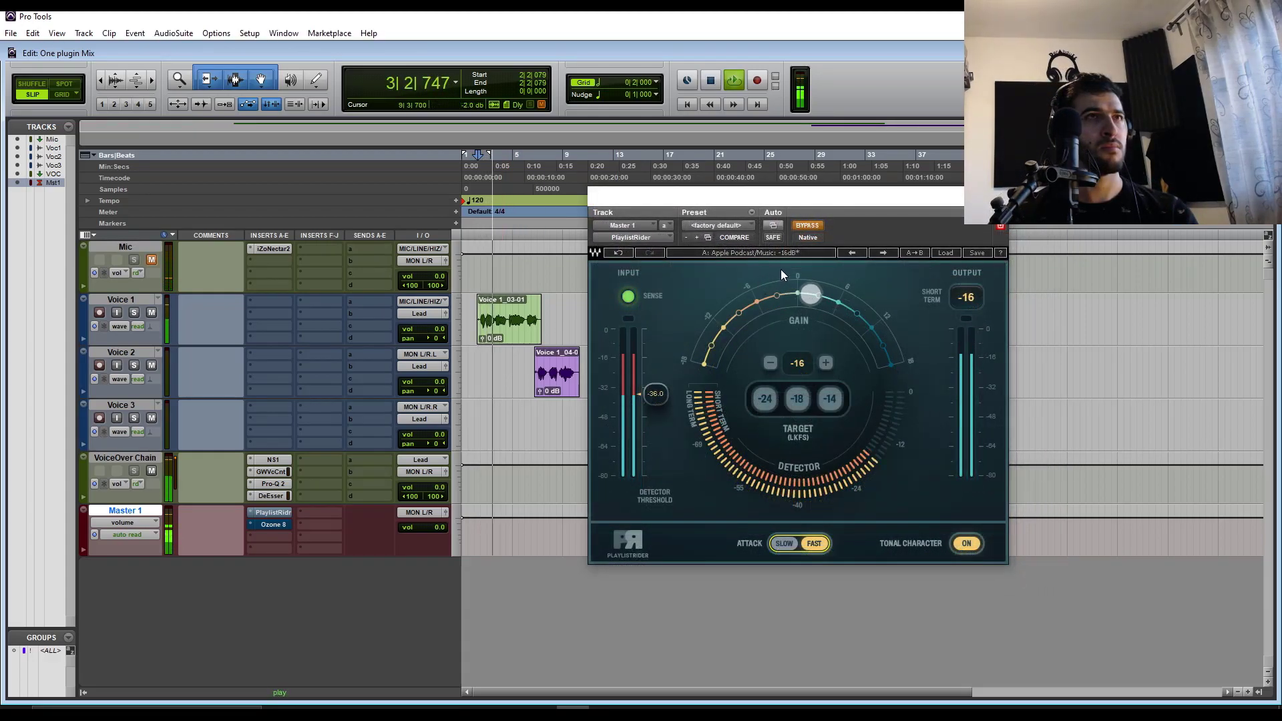
left_click(814, 227)
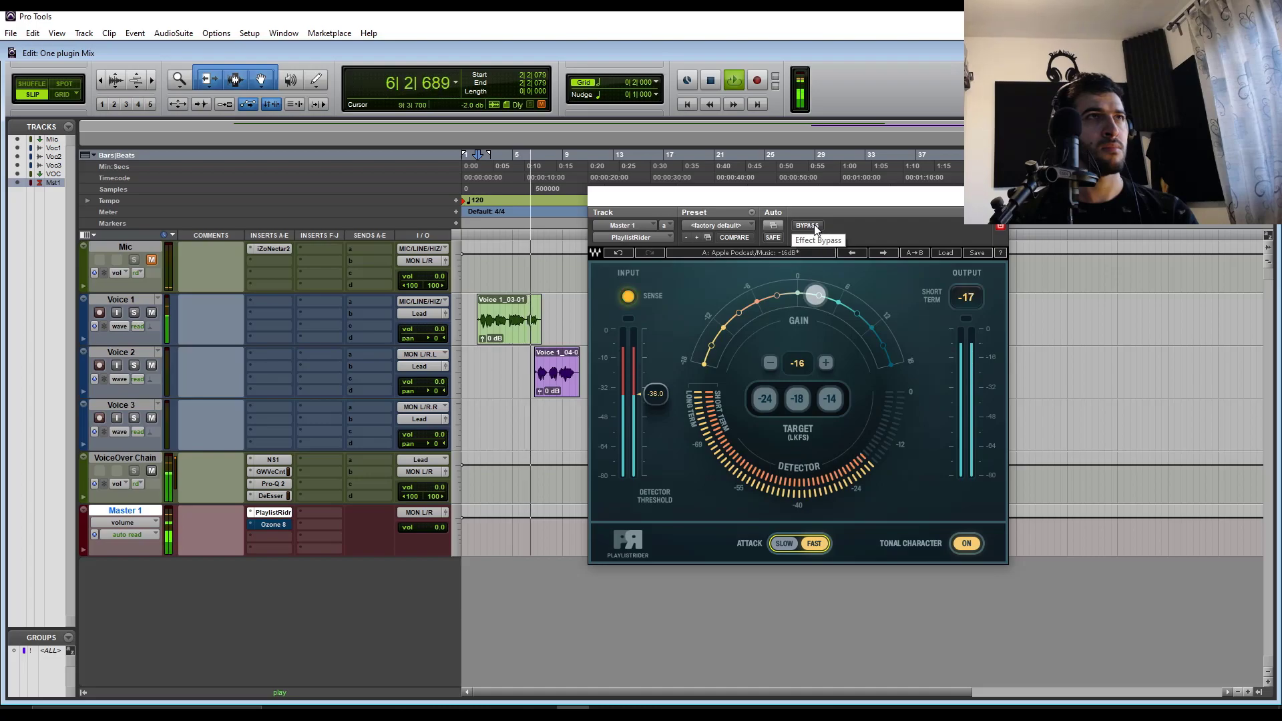
left_click(813, 226)
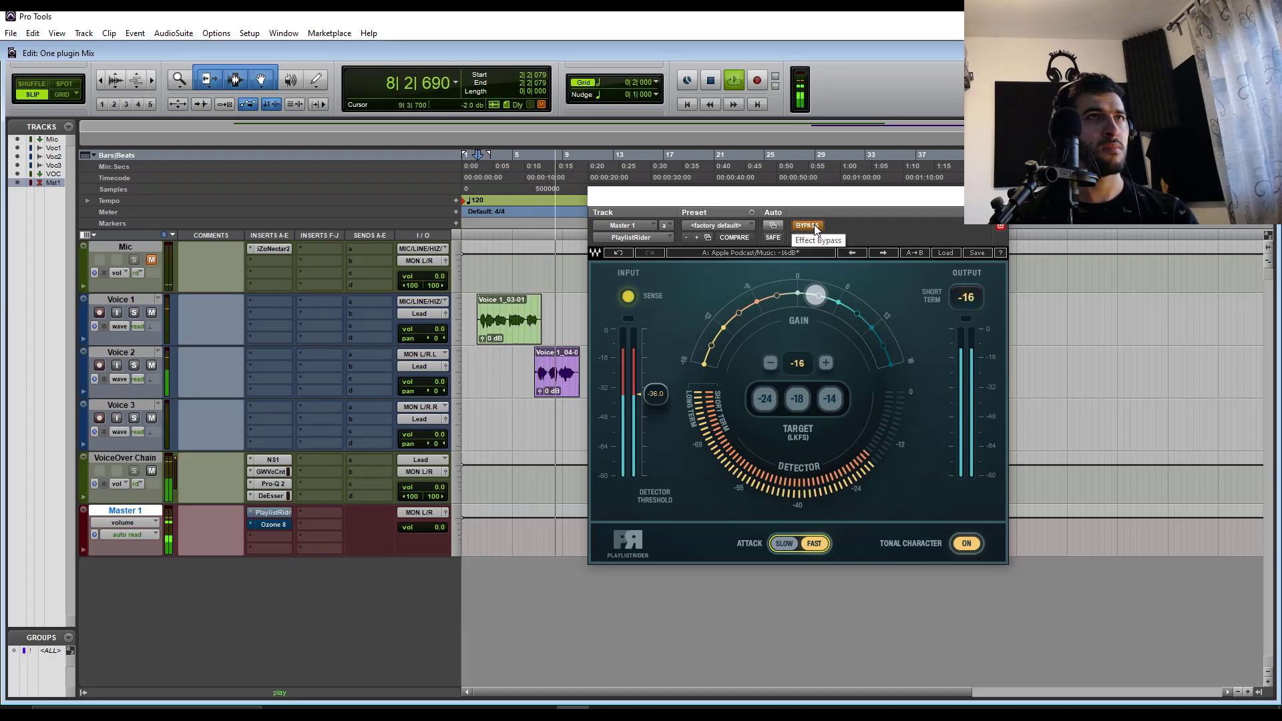
left_click(813, 226)
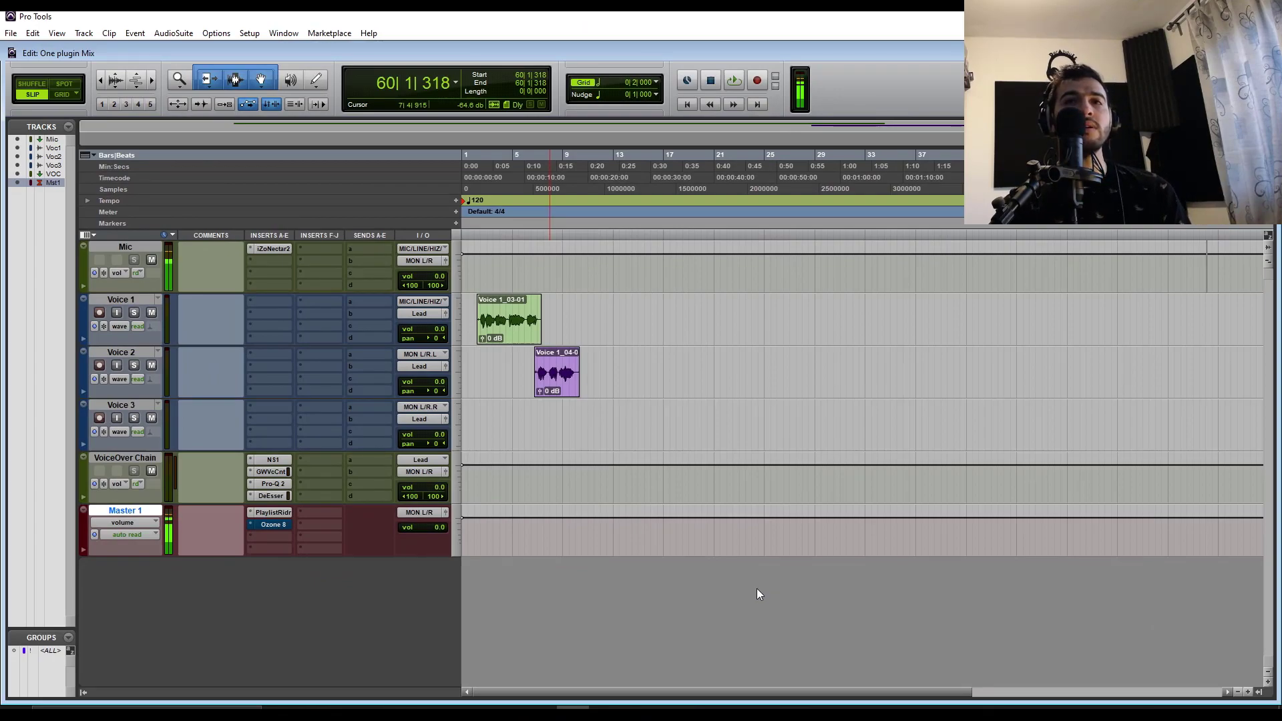
Add a fresh stereo Ozone 8 multichannel insert to Master 1 and remove the old bypassed Ozone 8
left_click(269, 540)
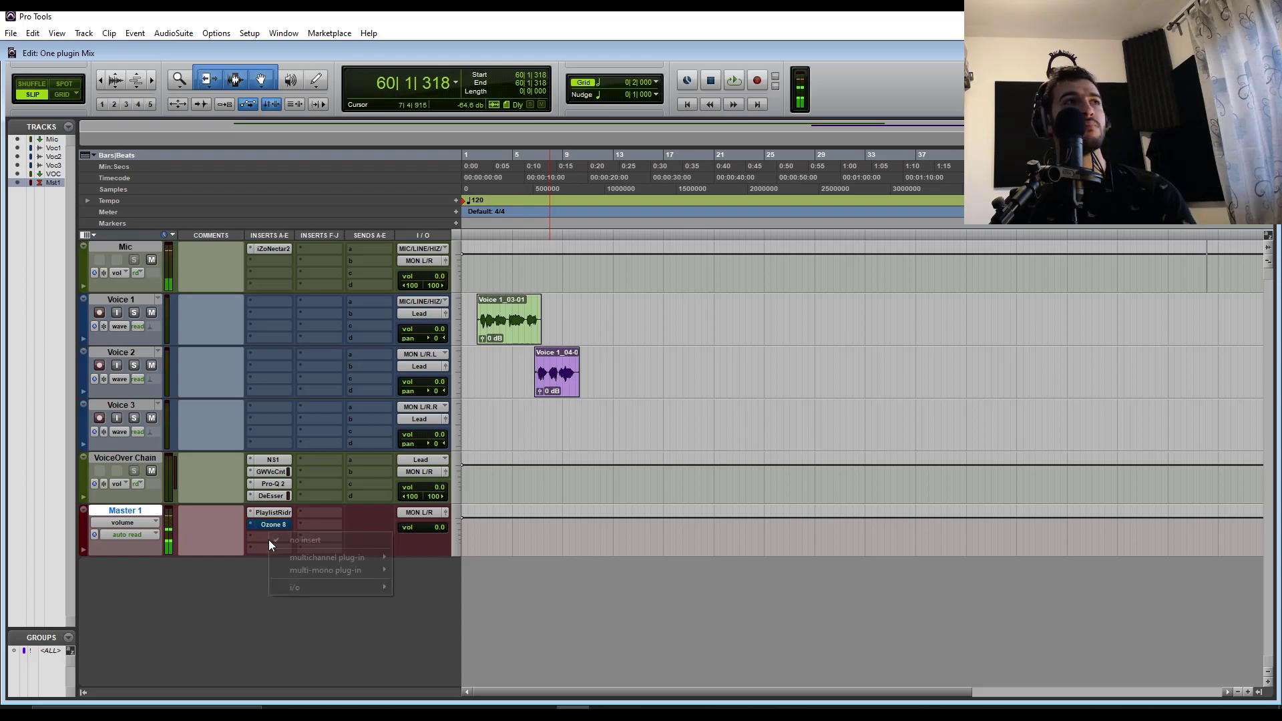
mouse_move(281, 560)
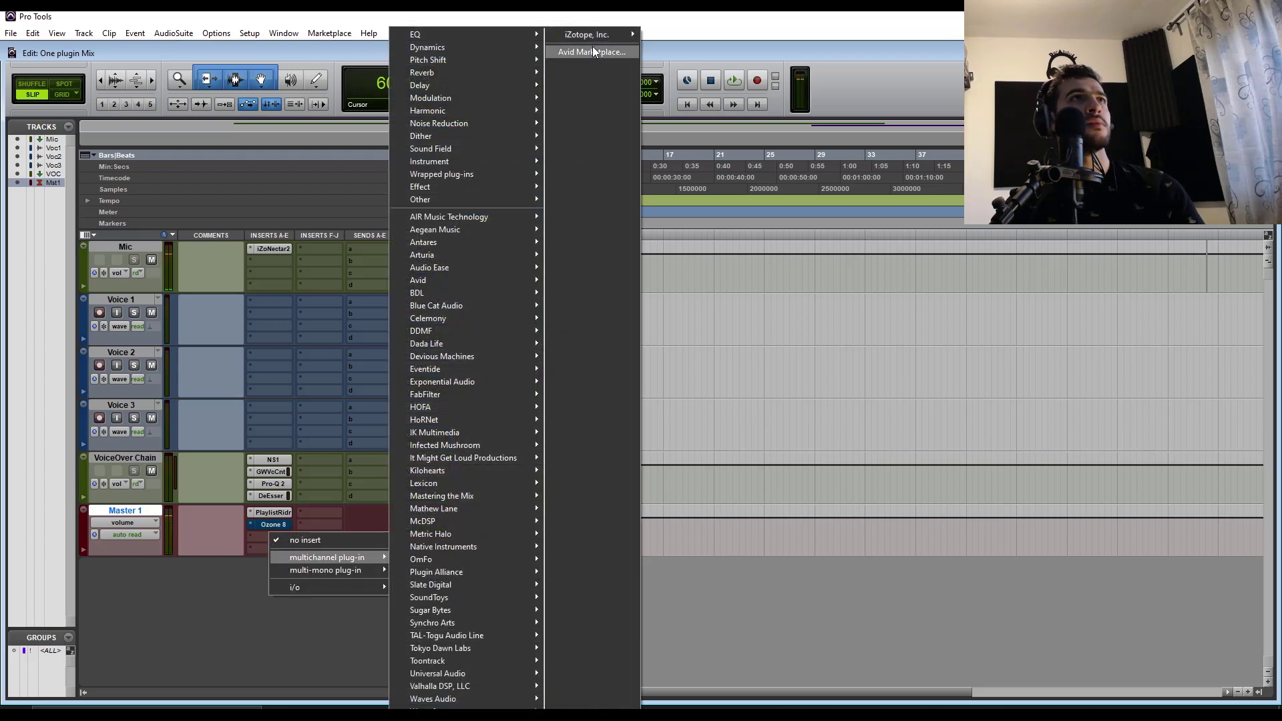
mouse_move(588, 35)
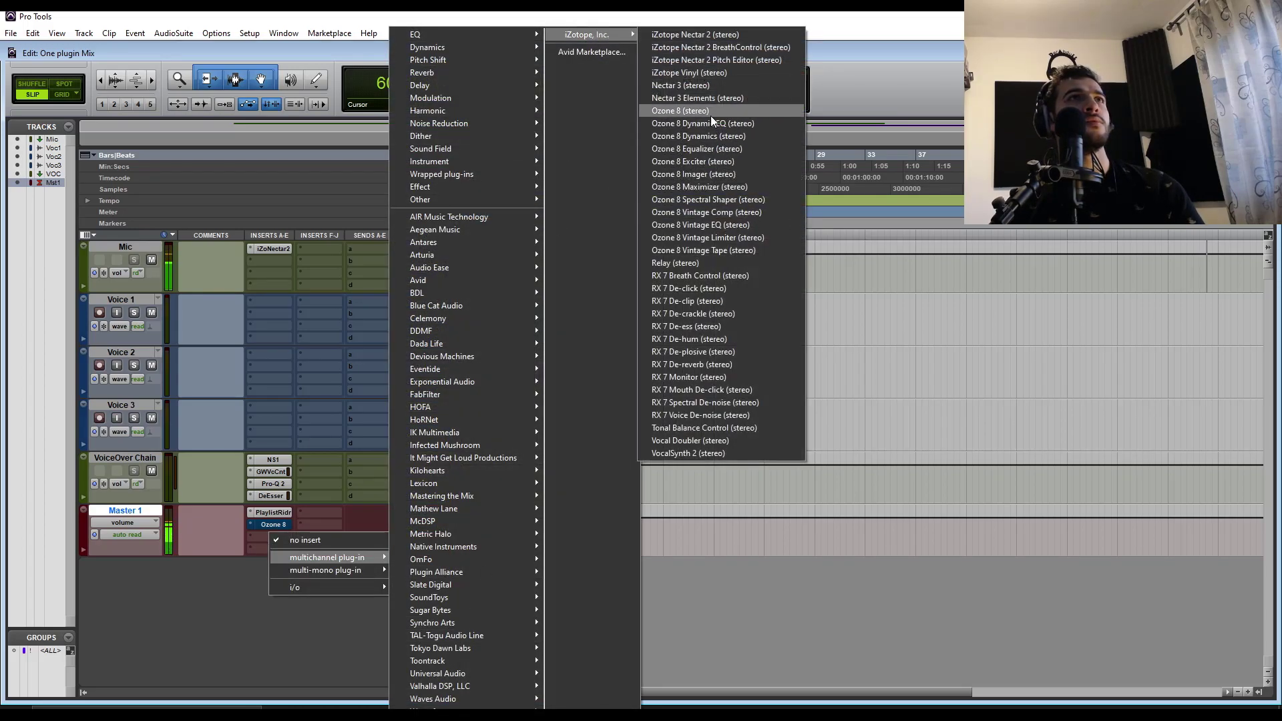
left_click(712, 111)
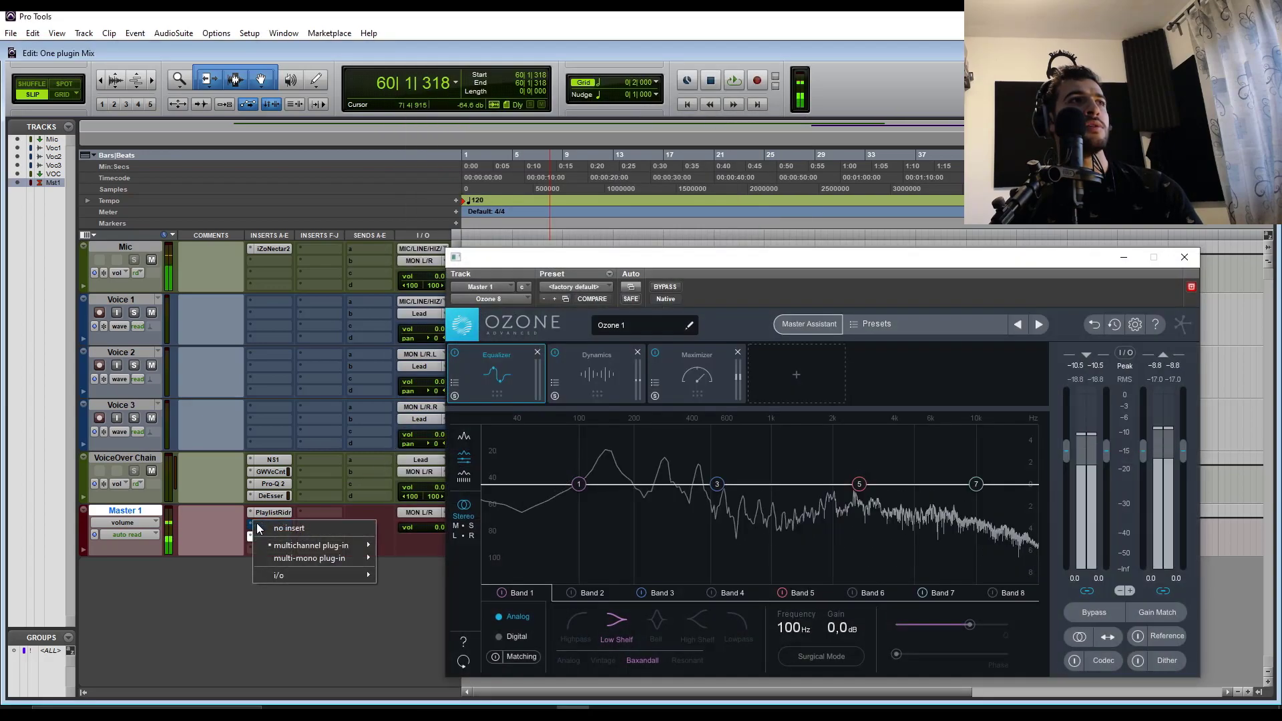
left_click(257, 524)
left_click(259, 523)
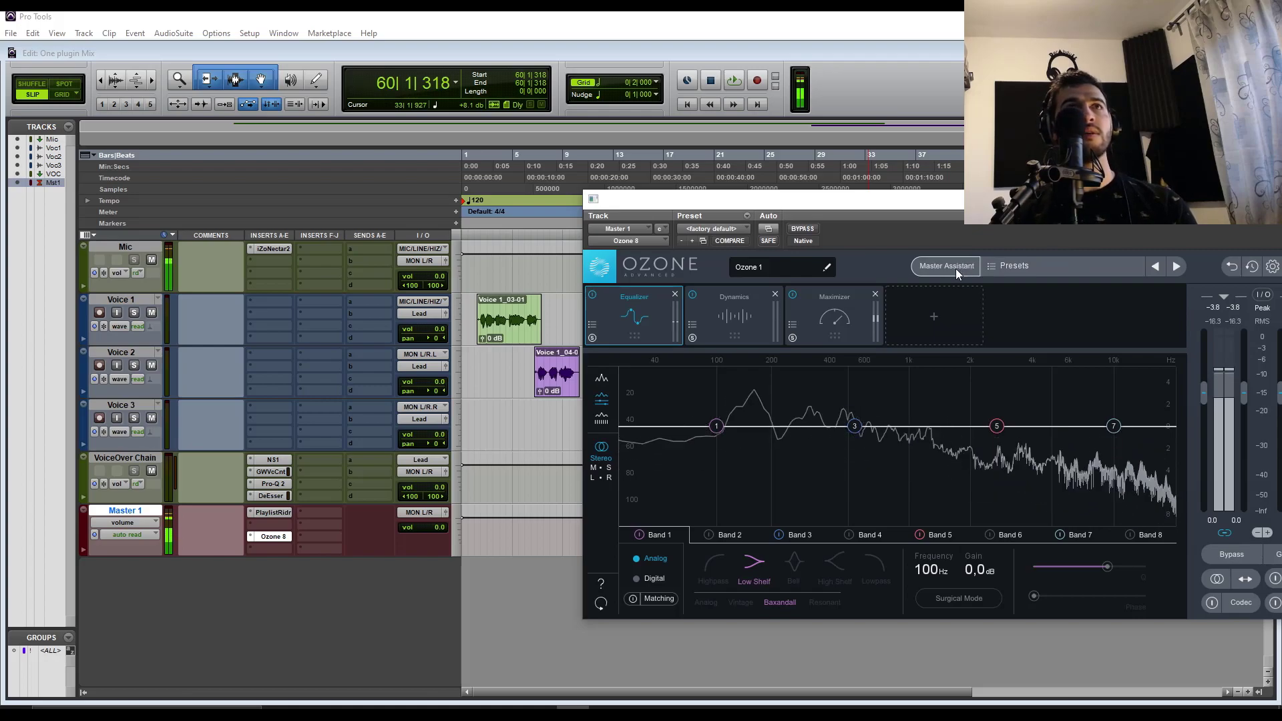
Run Ozone's Master Assistant on the voice clips with Streaming as the target
left_click(956, 268)
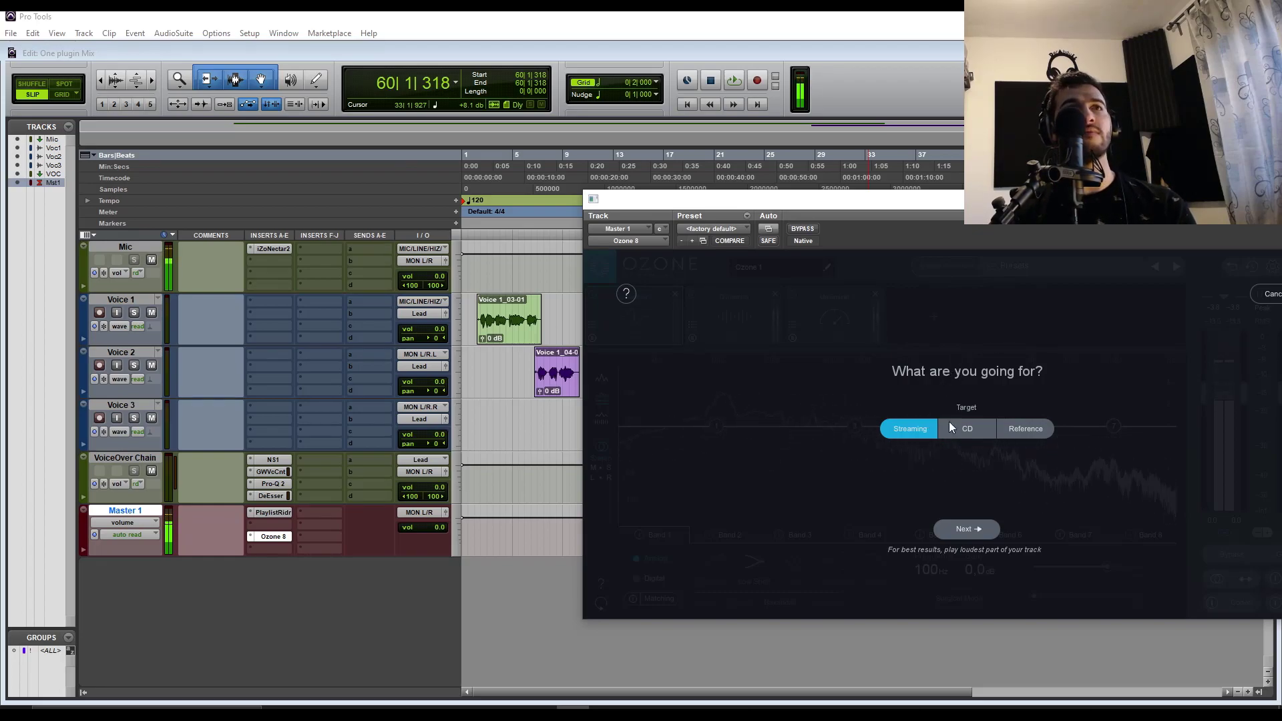
left_click(981, 533)
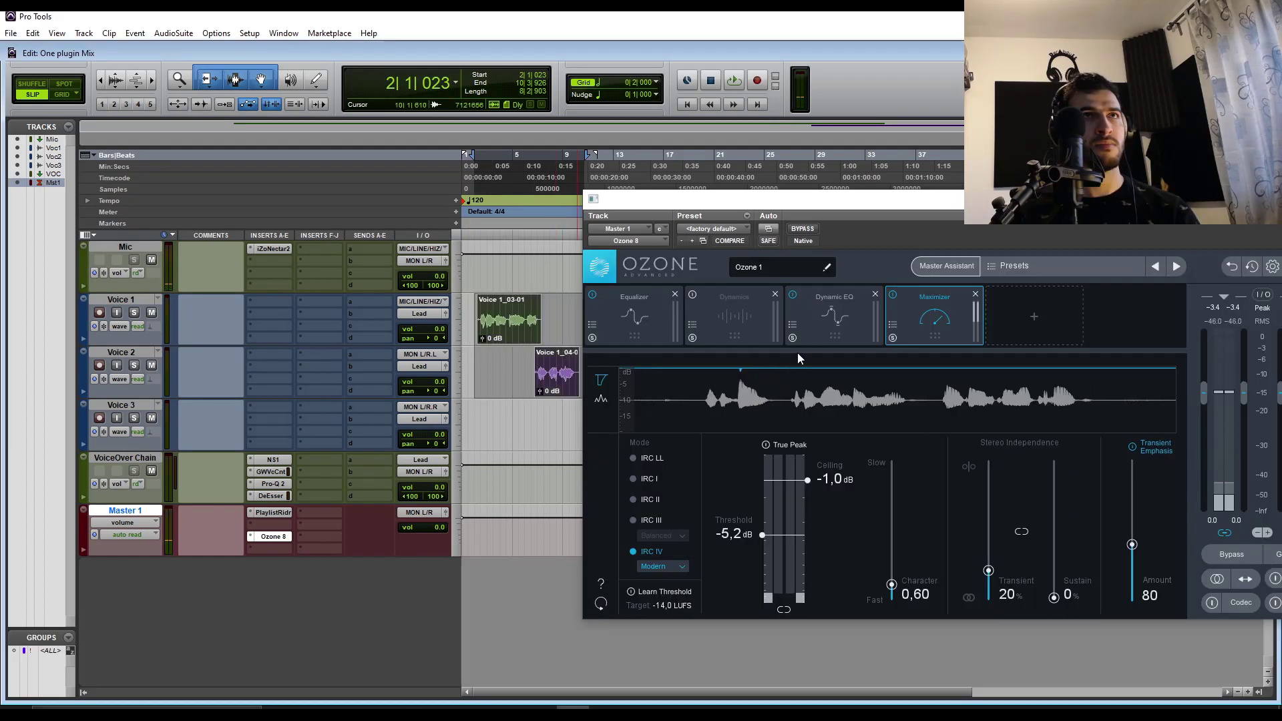
Rerun the Master Assistant for Streaming, play the selected voice clips for the analysis, stop playback and accept the suggested settings
left_click(933, 265)
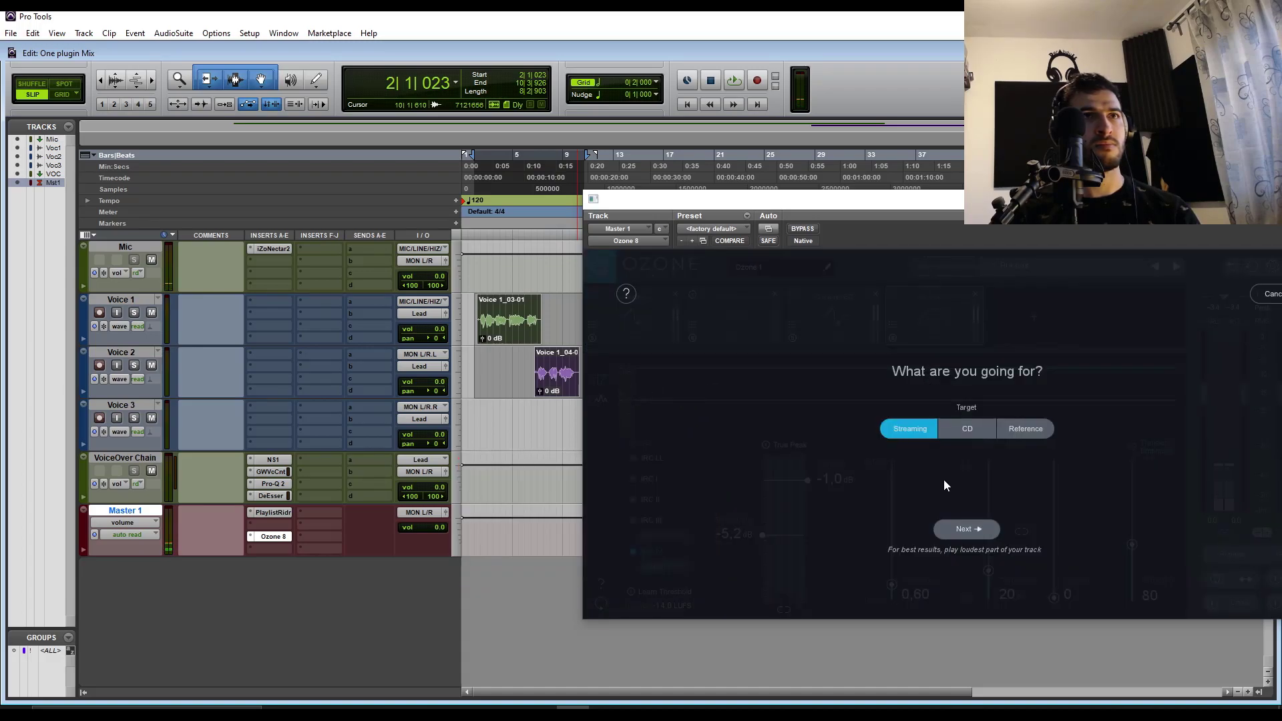
left_click(972, 526)
key("space")
left_click(732, 80)
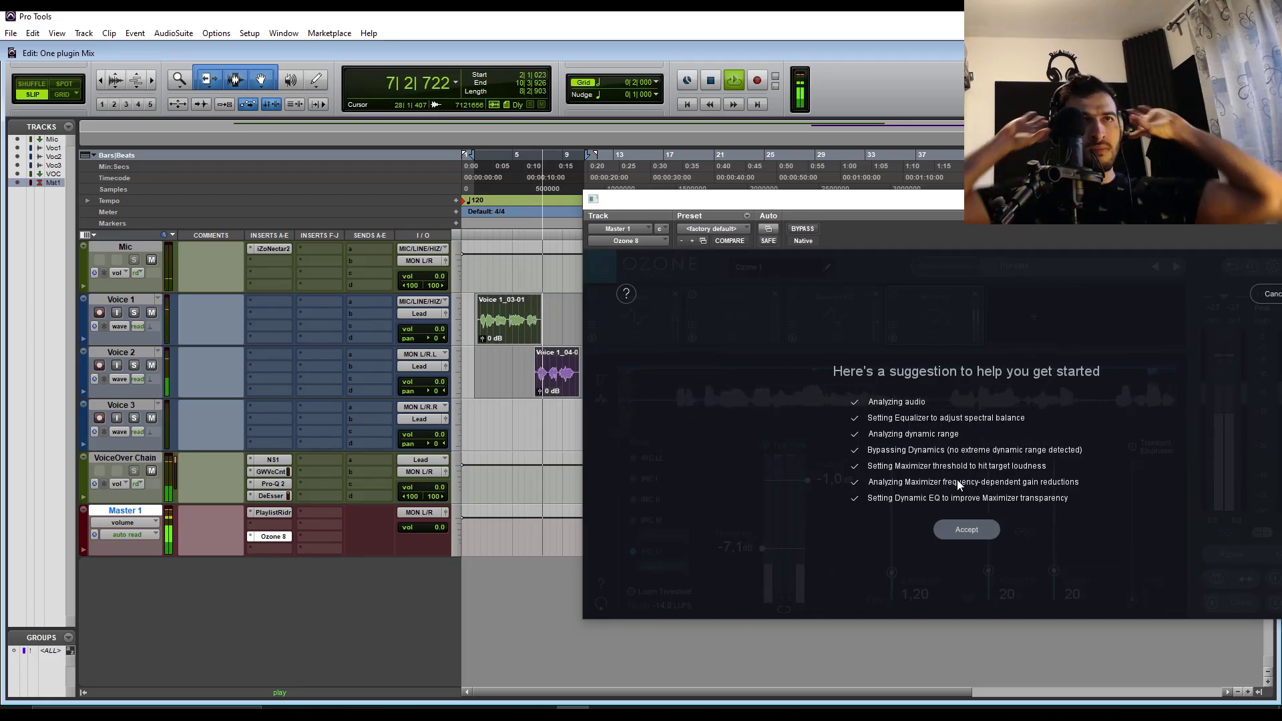
key("space")
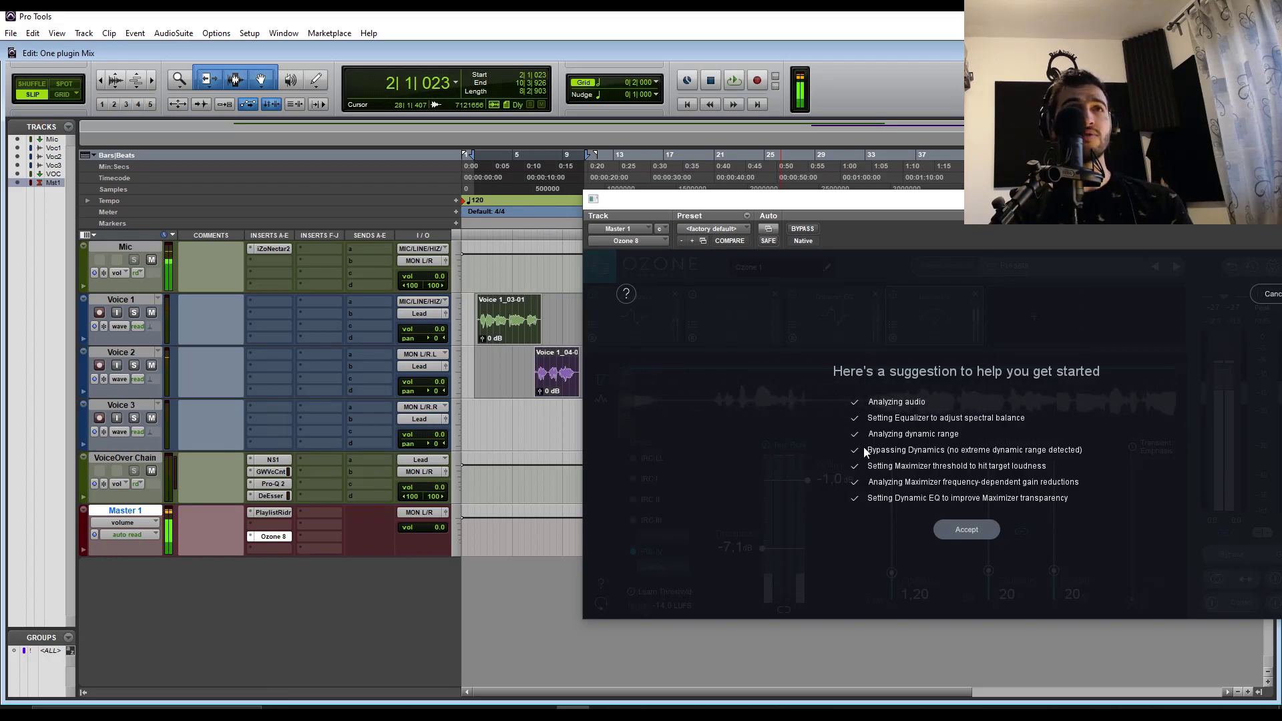
left_click(964, 535)
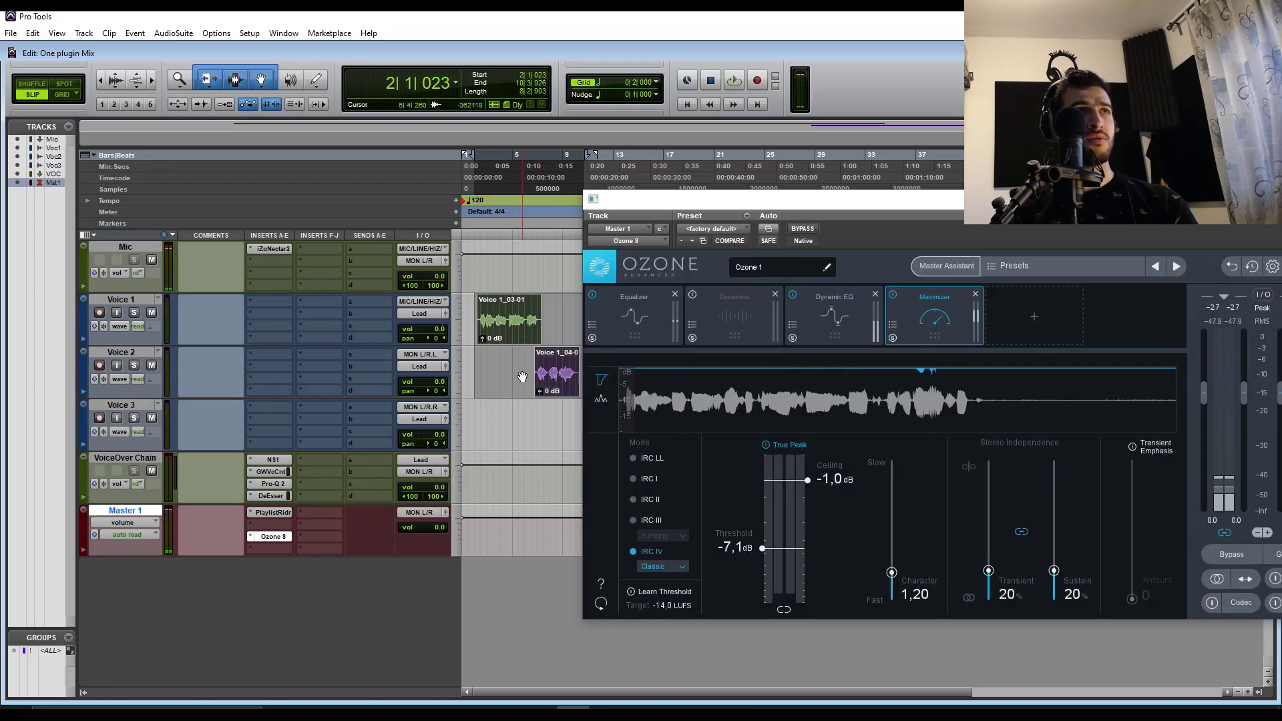
Play the voice clips from near the start of the first clip to hear the Ozone master, and stop playback
left_click(478, 365)
key("space")
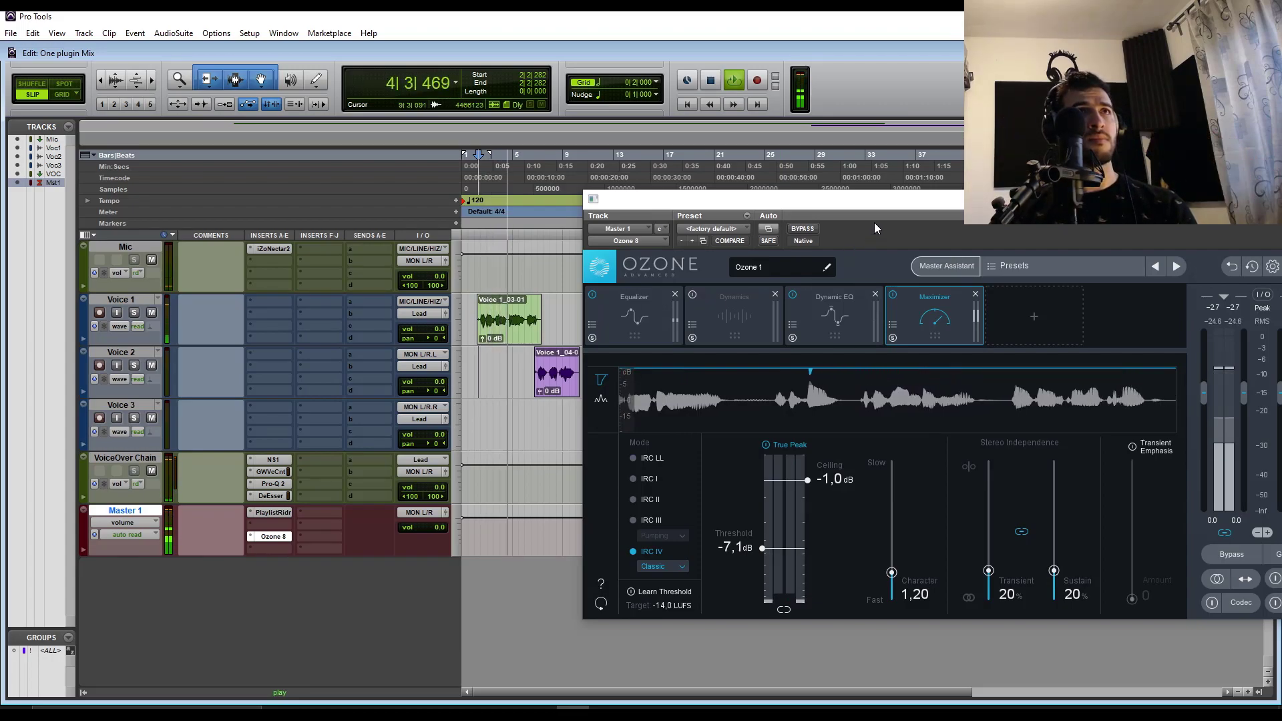
left_click_drag(879, 205, 812, 183)
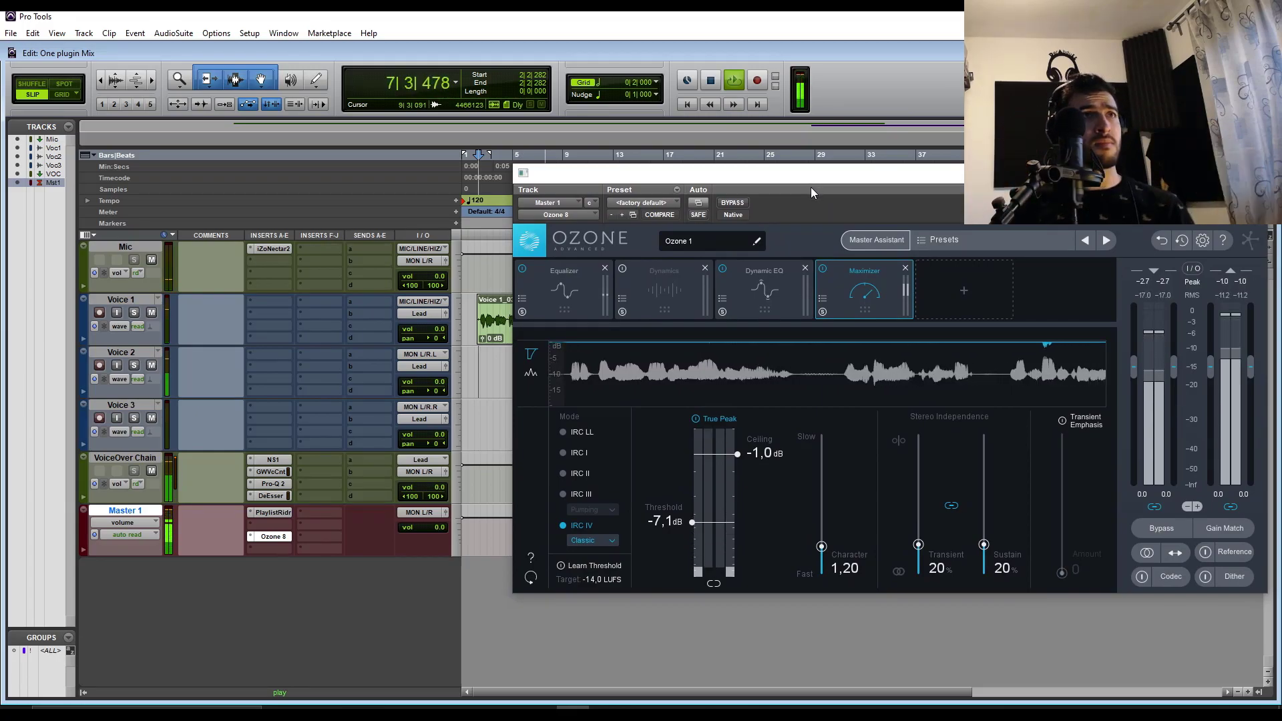
left_click(481, 357)
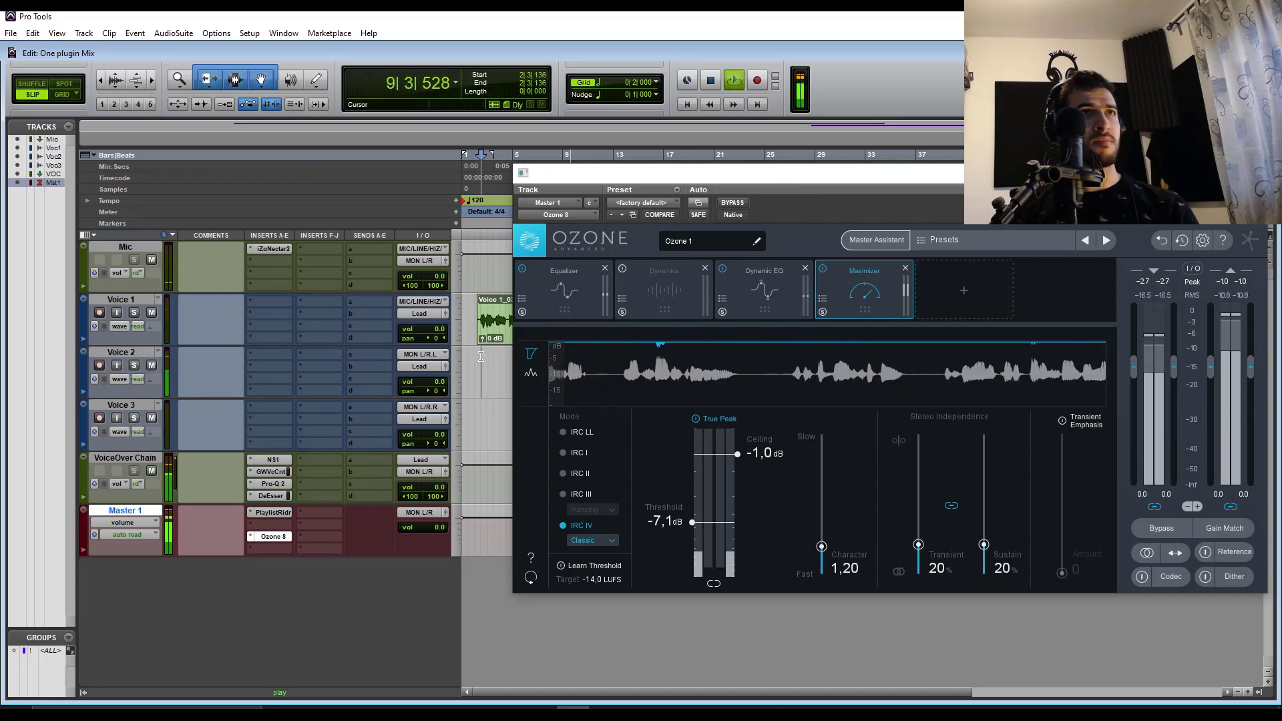
key("space")
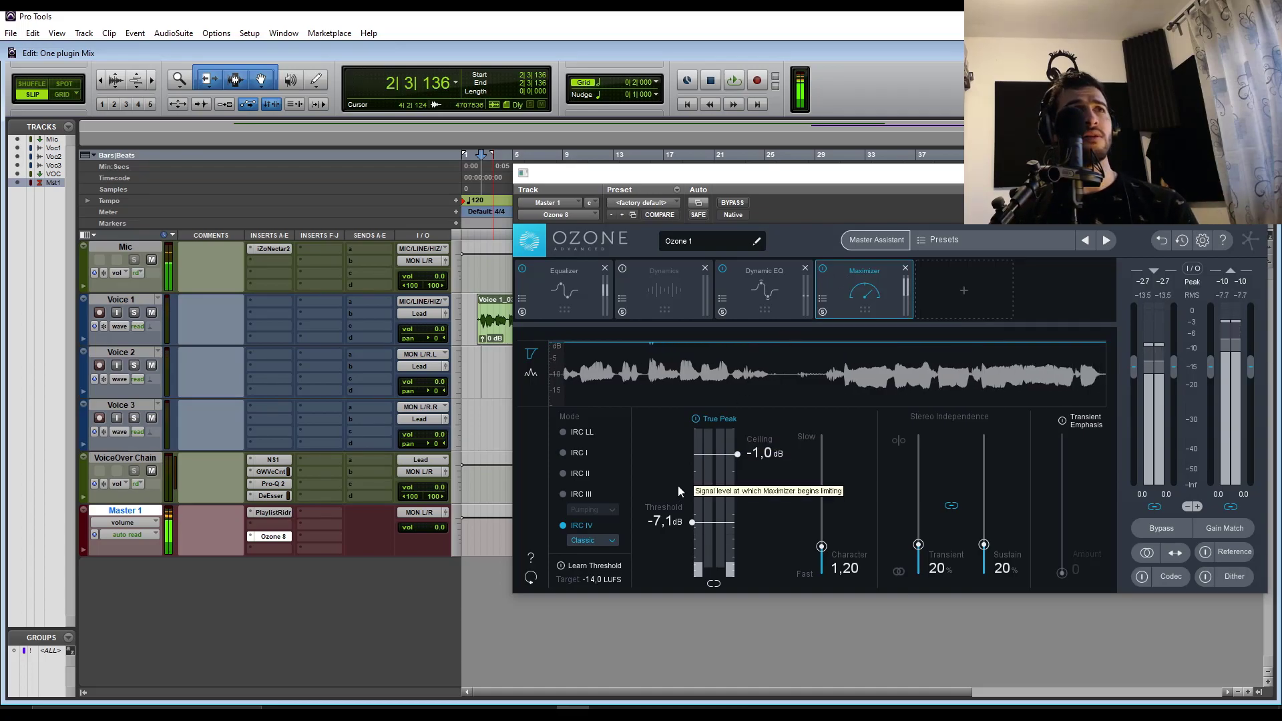
Inspect Ozone's Dynamic EQ and Equalizer modules, moving Equalizer band 1 to 47,6 Hz with 0,5 dB gain
left_click(740, 299)
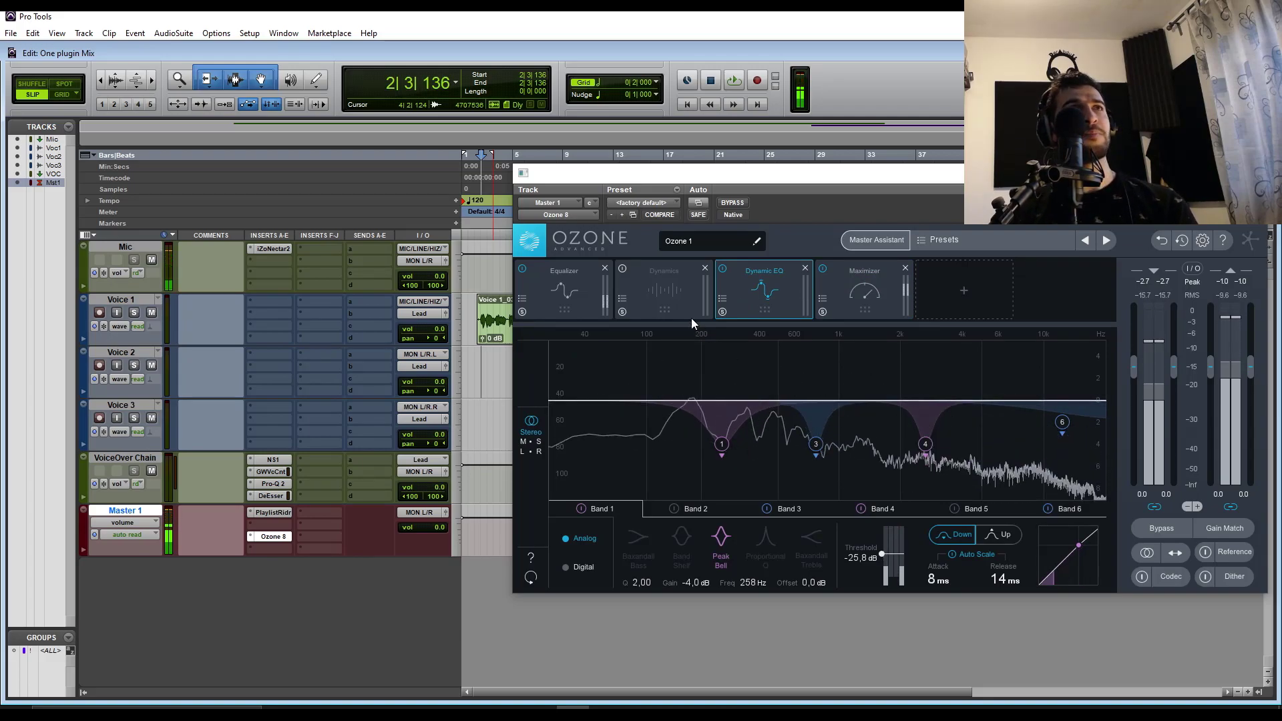
left_click(560, 295)
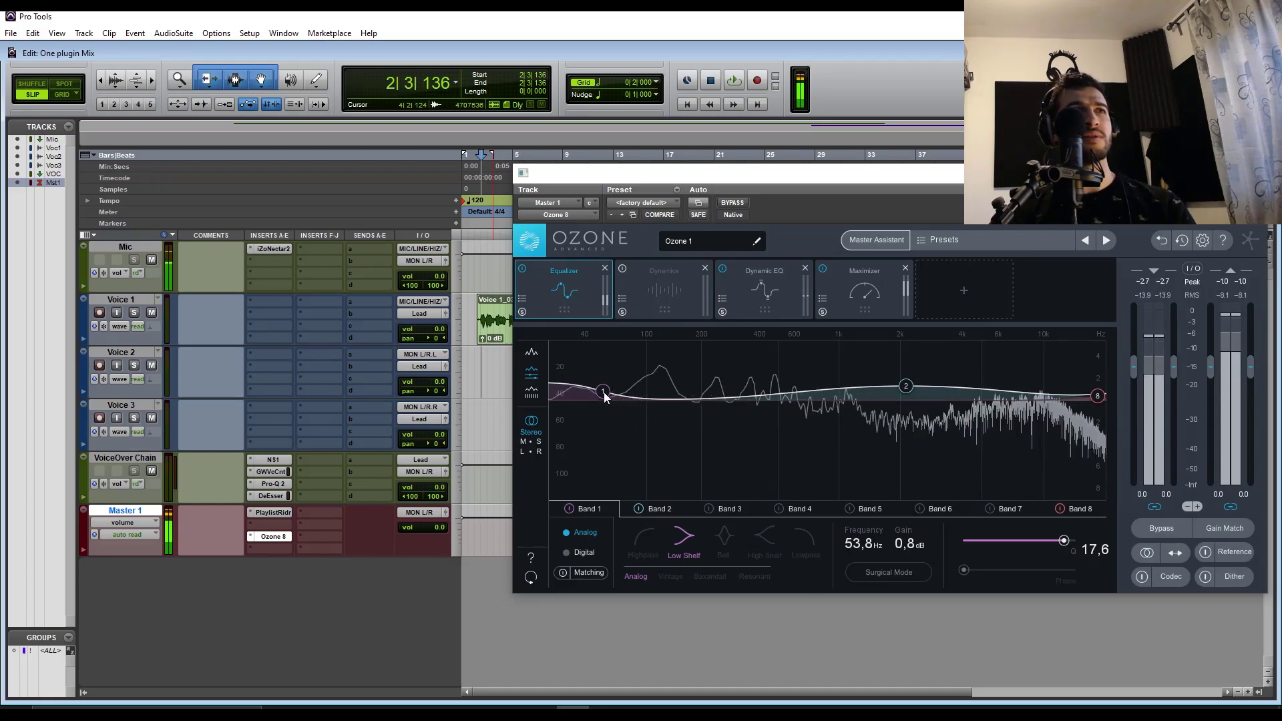
left_click_drag(605, 393, 595, 395)
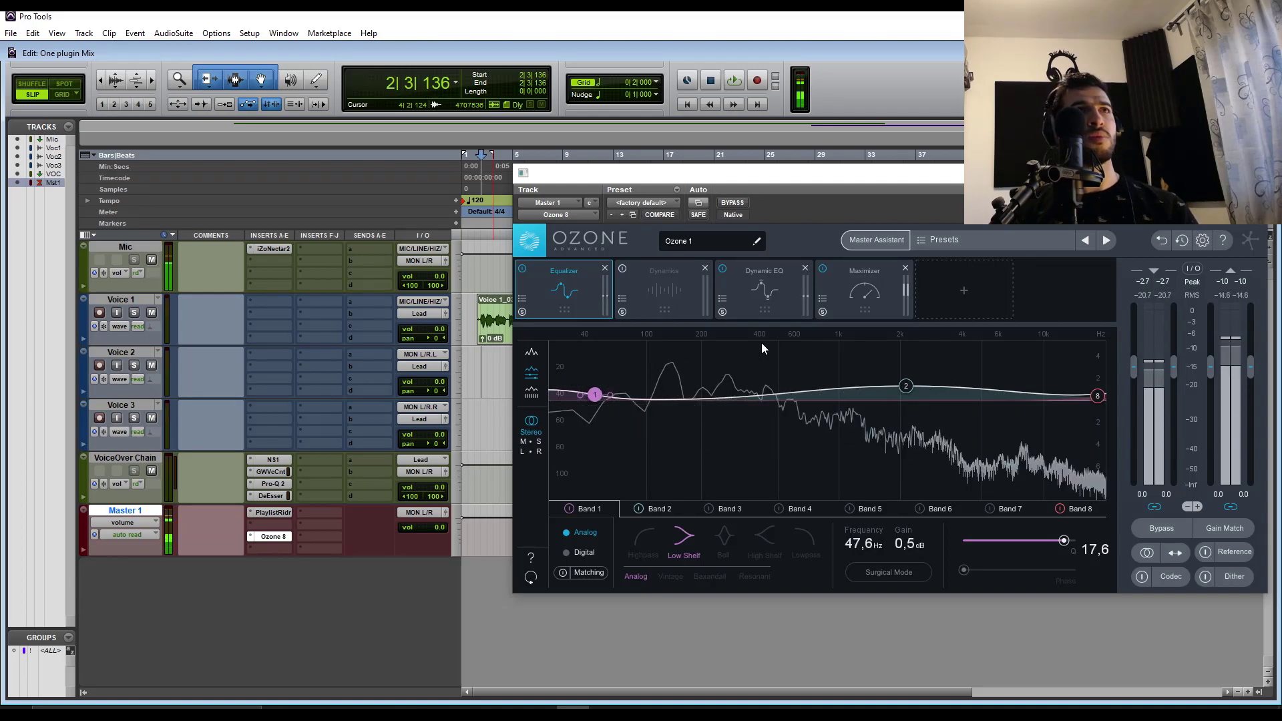
left_click(754, 288)
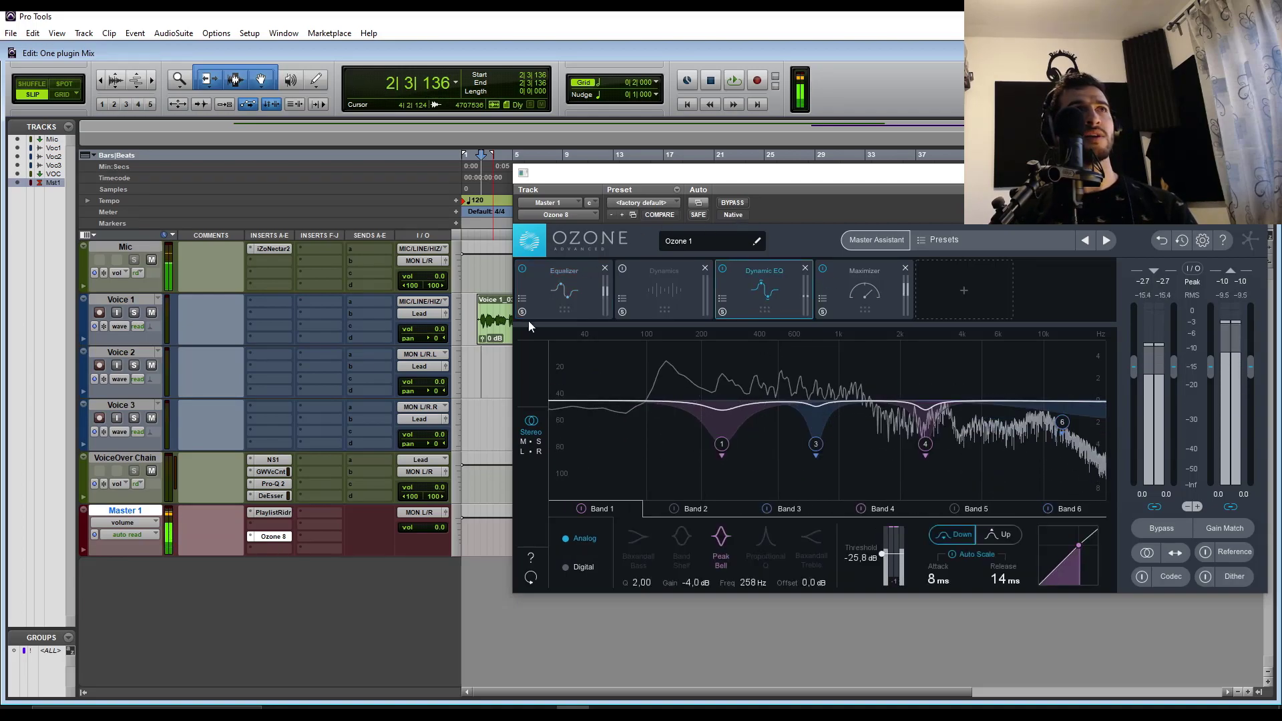
Play the voice clips from near the start of the first clip, compare Ozone 8 bypassed and active, stop playback and bypass Ozone
left_click(475, 357)
key("space")
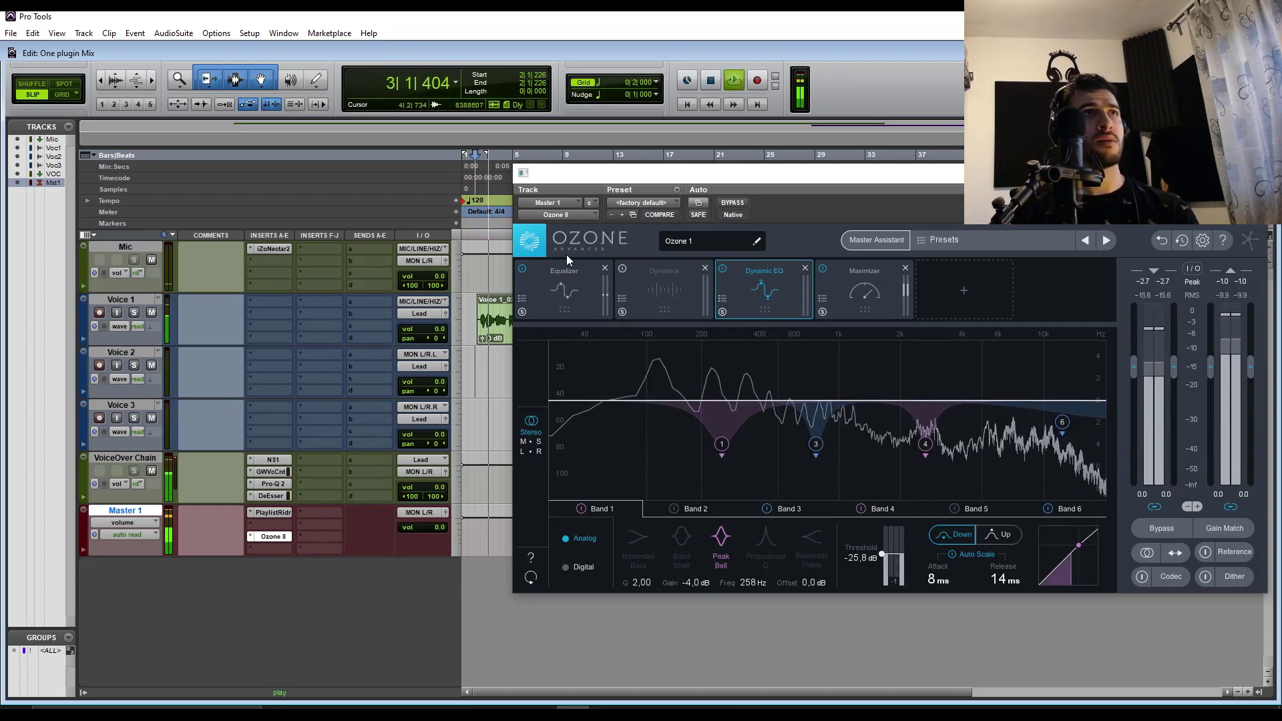
left_click(733, 203)
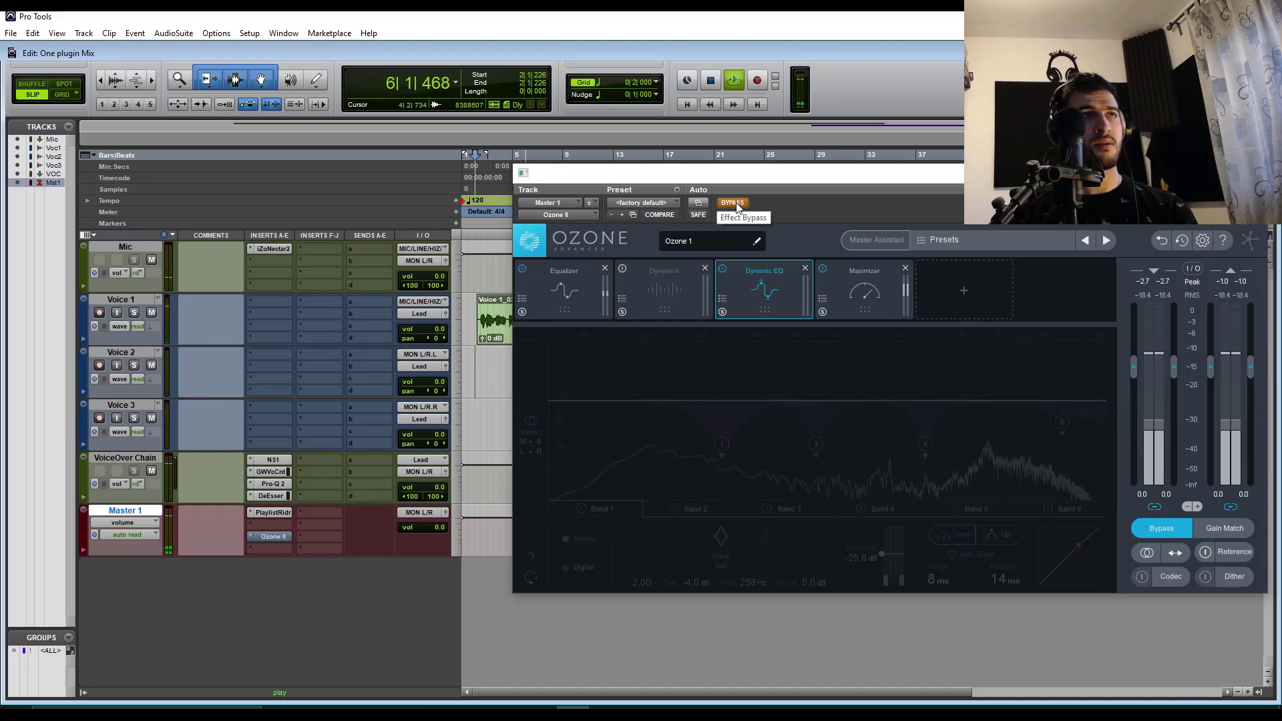
left_click(736, 207)
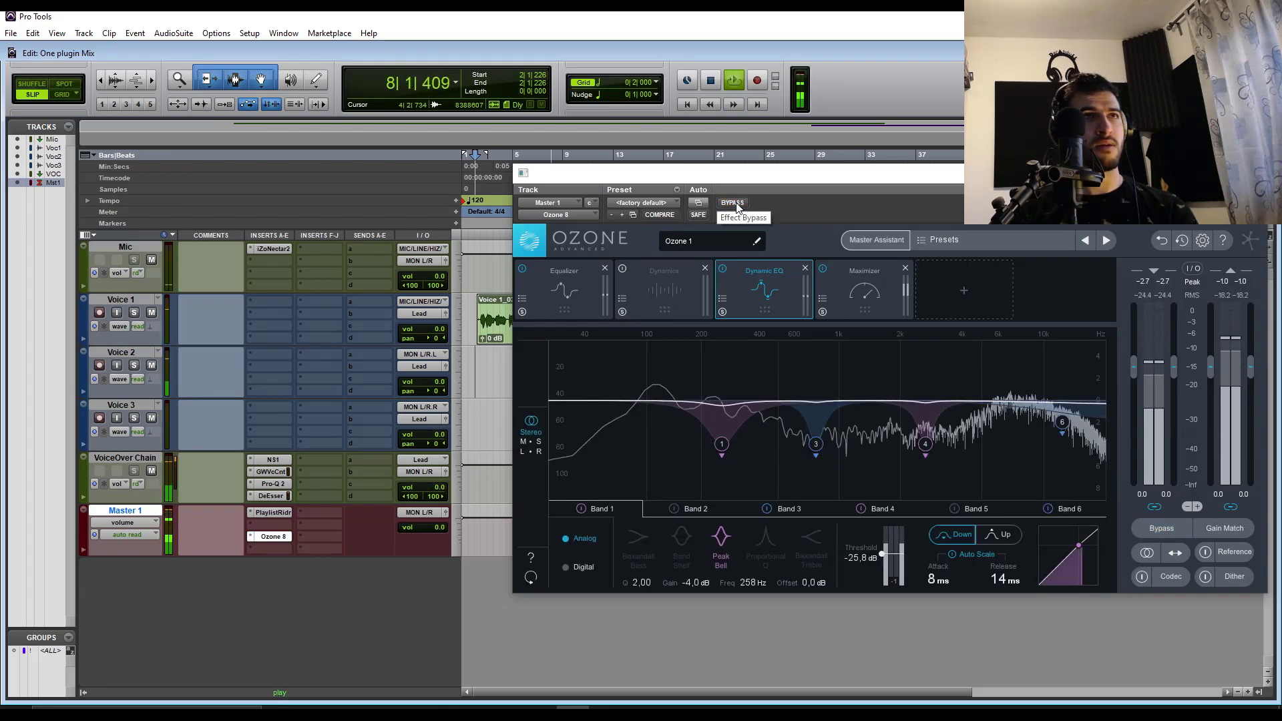
left_click(737, 207)
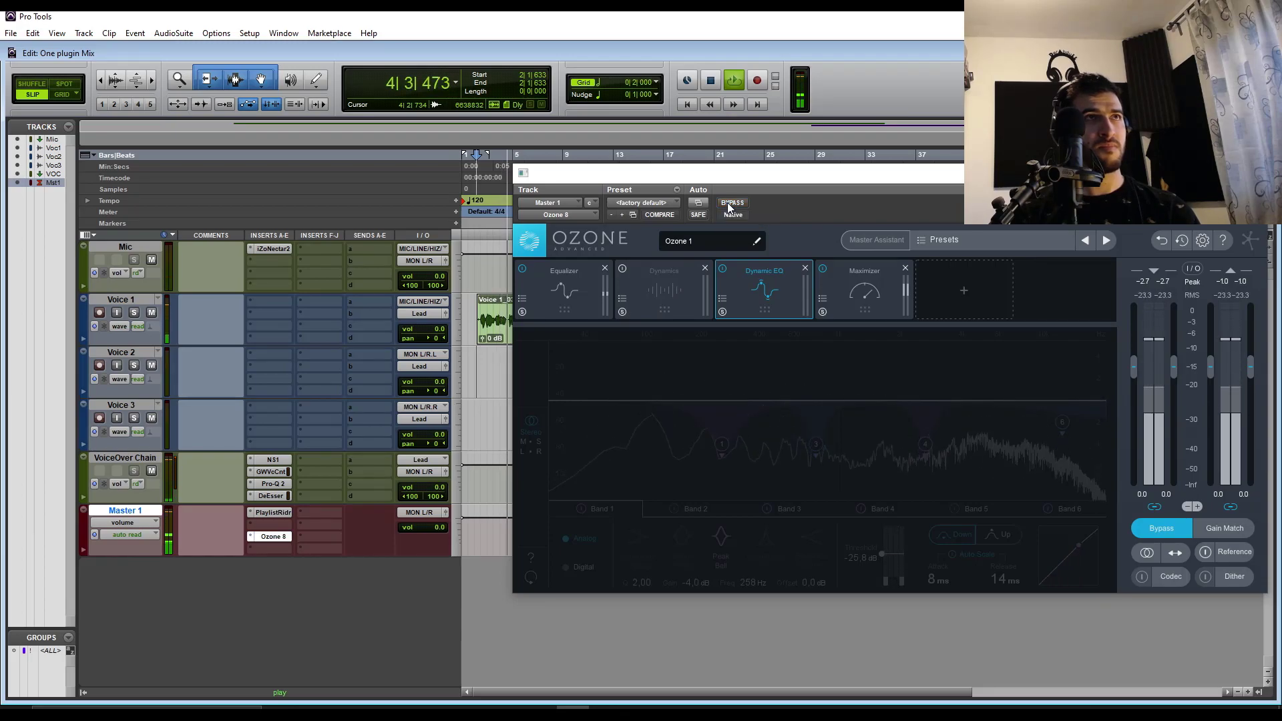
left_click(729, 204)
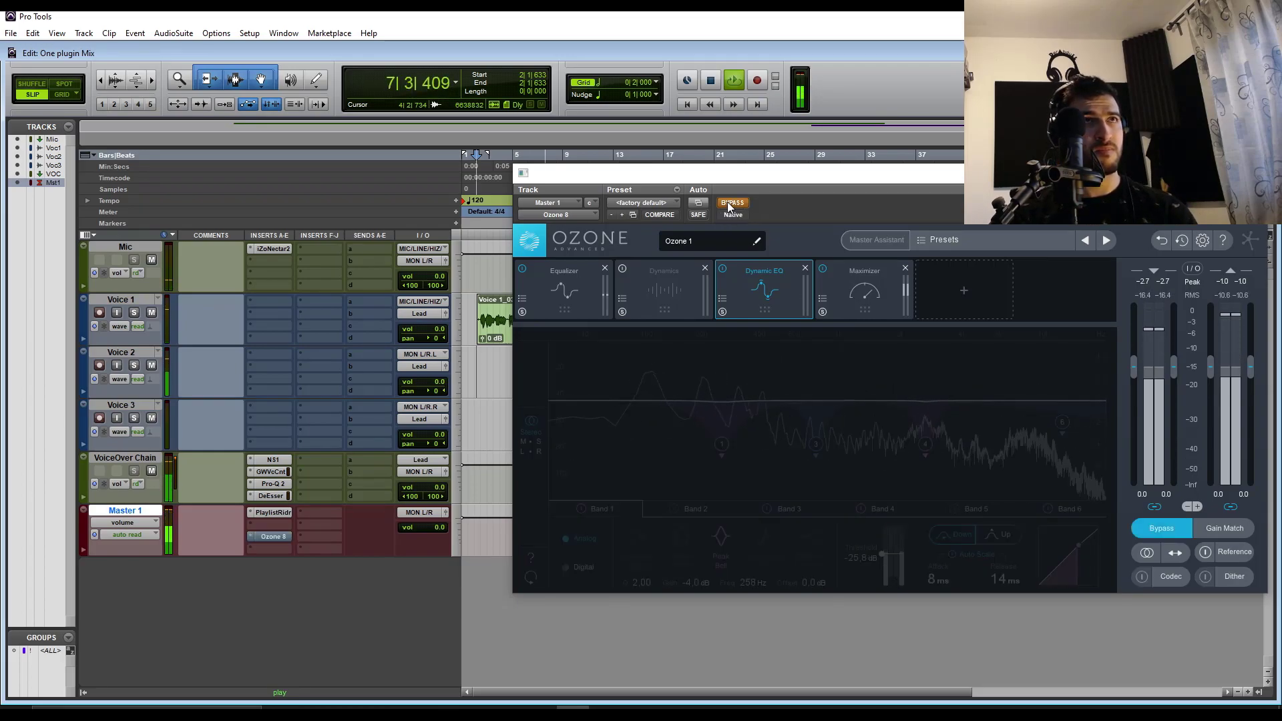
key("space")
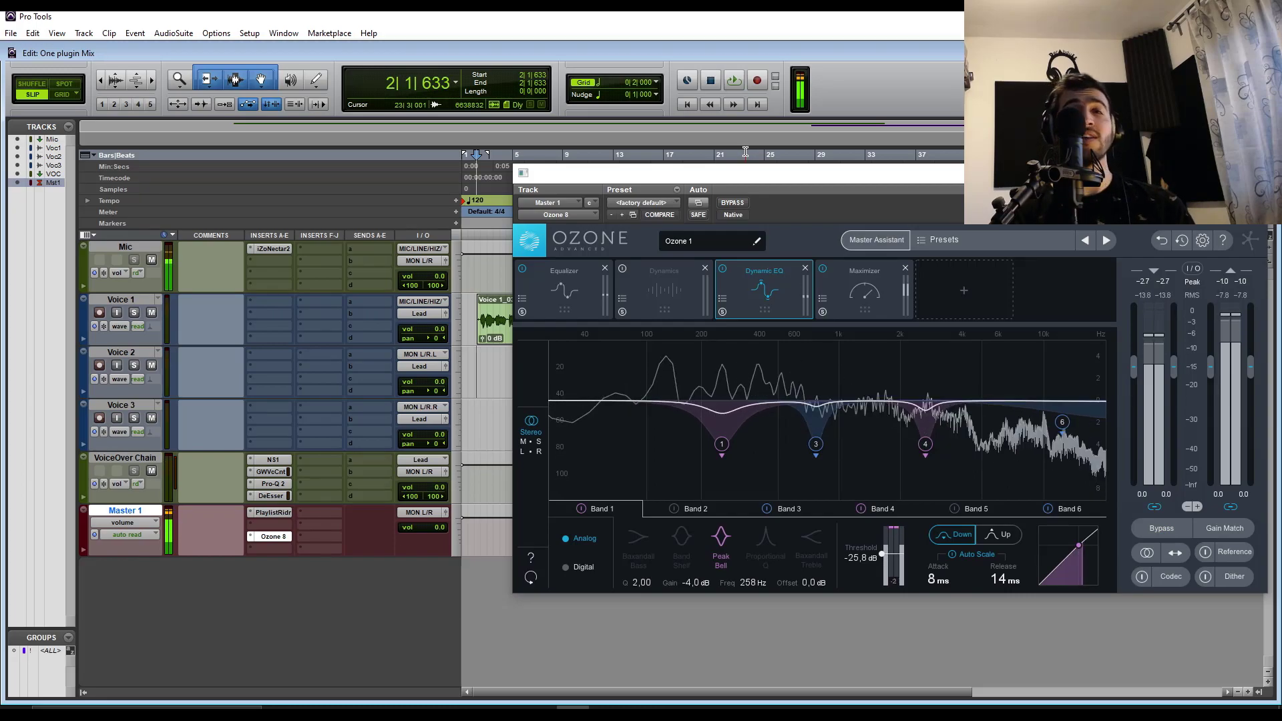
left_click(732, 203)
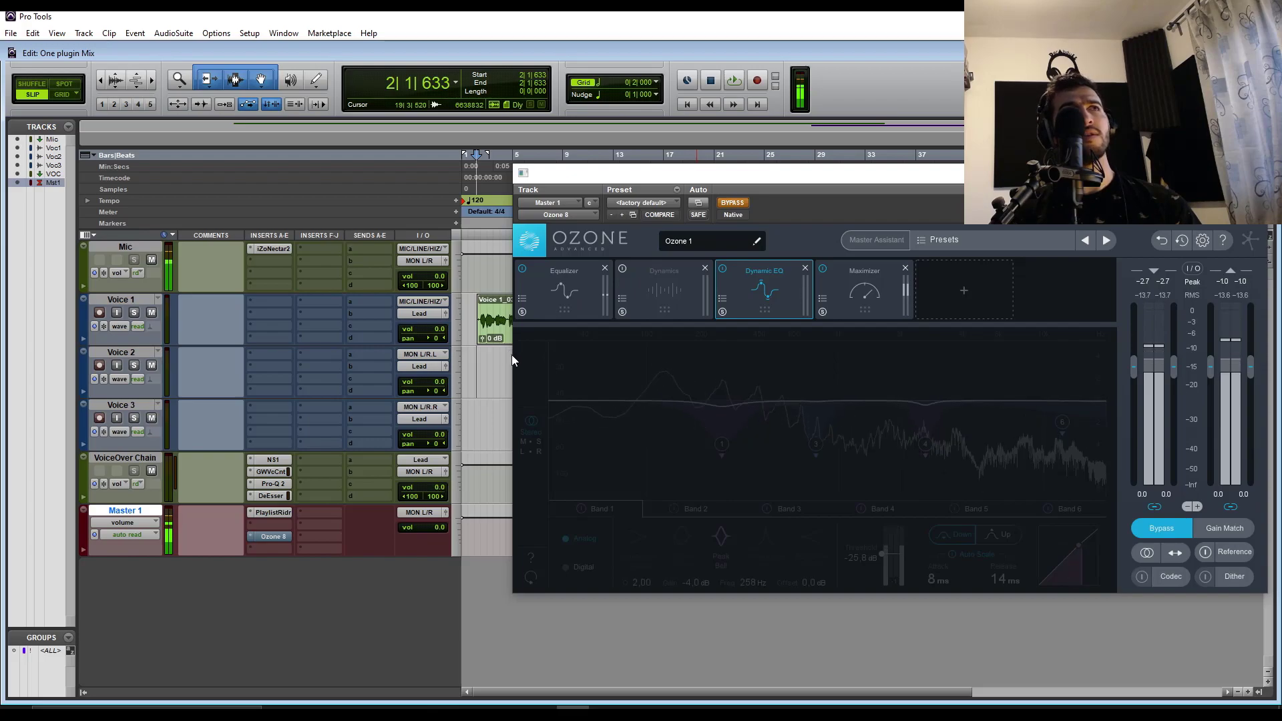